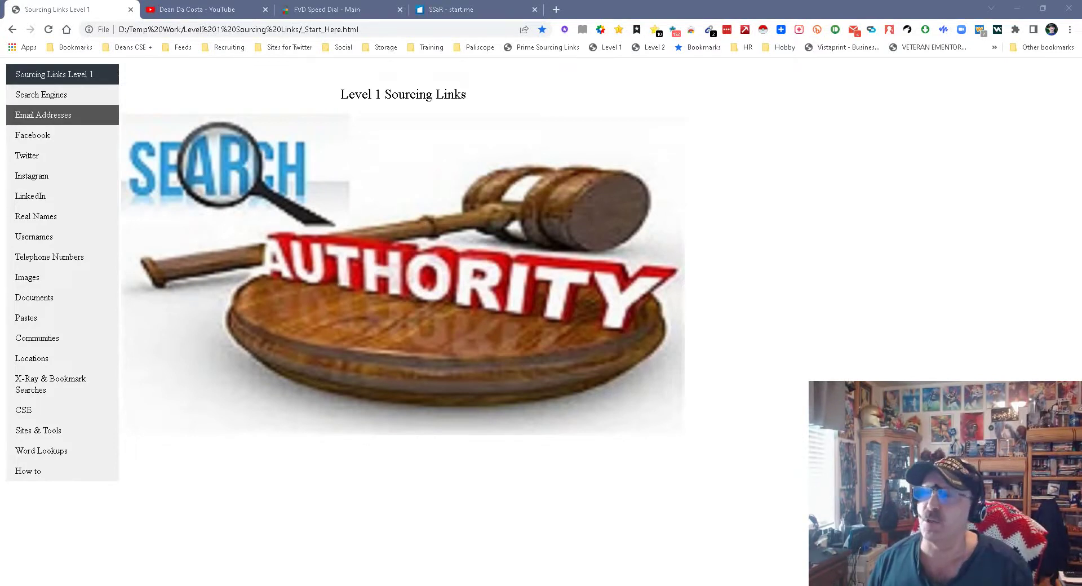
# - Load the Search Engines page (Search.html) of the Level 1 Sourcing Links tool
pyautogui.click(41, 95)
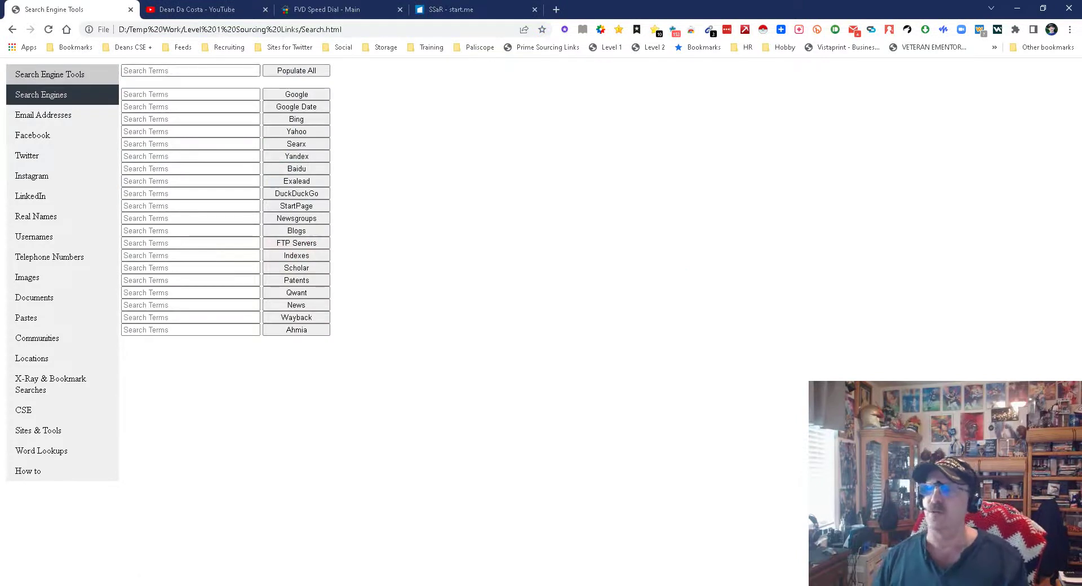
# - Enter the person's full name, fill every search-engine row with it, and search it on Google
pyautogui.click(190, 70)
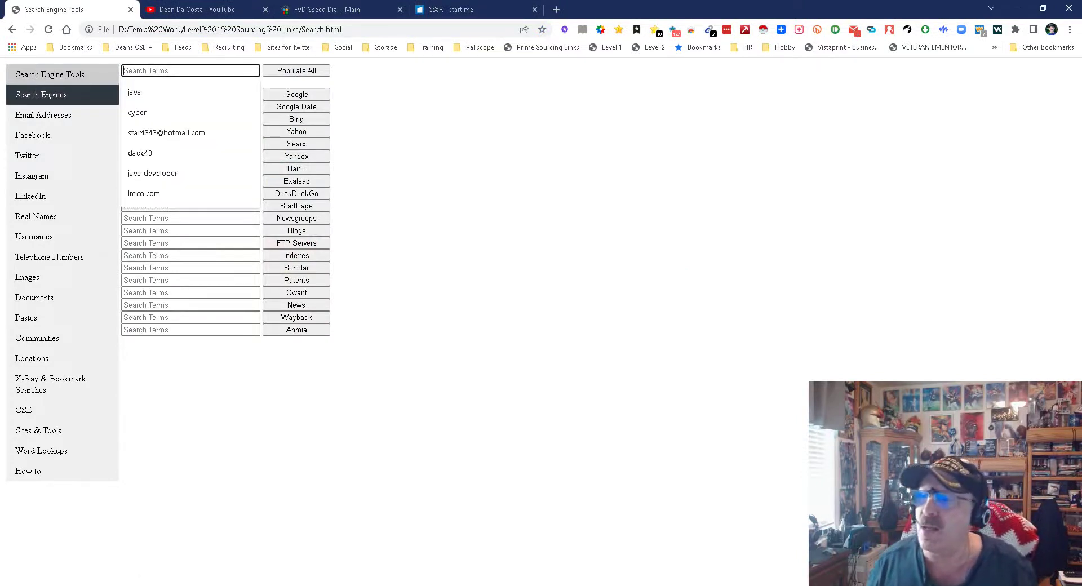
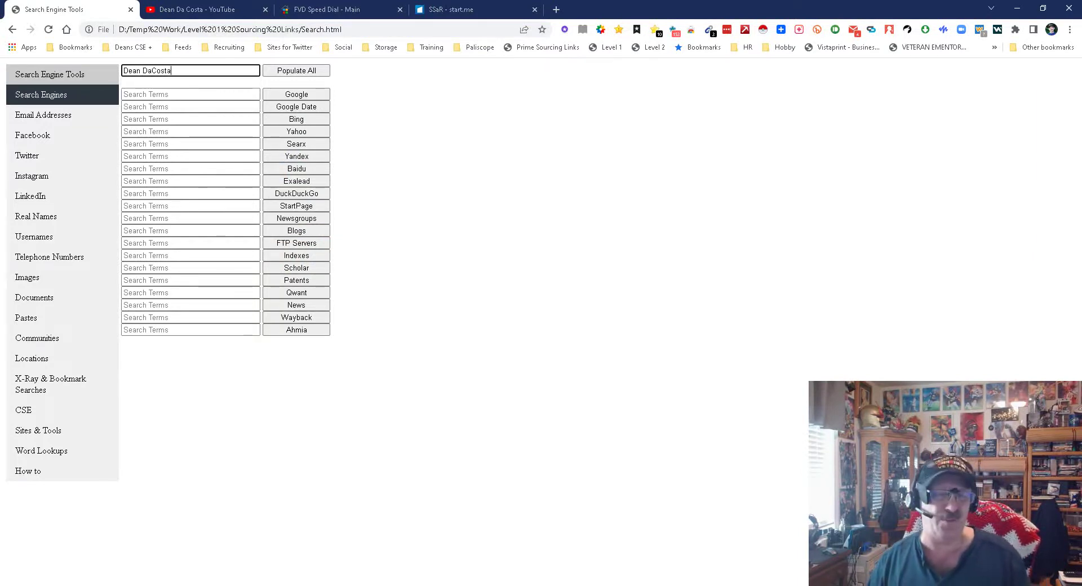
pyautogui.click(297, 71)
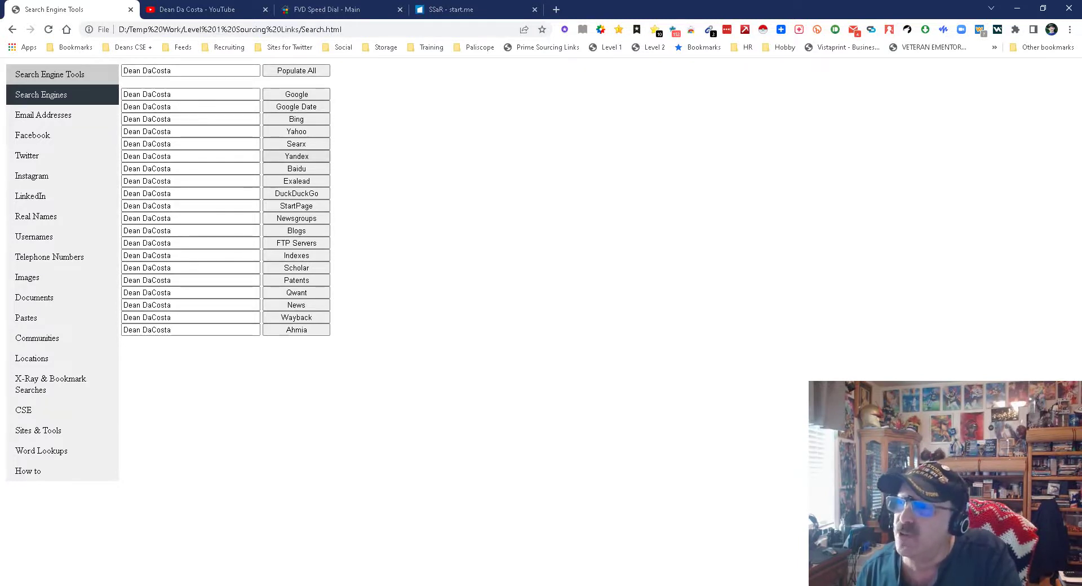
pyautogui.click(297, 94)
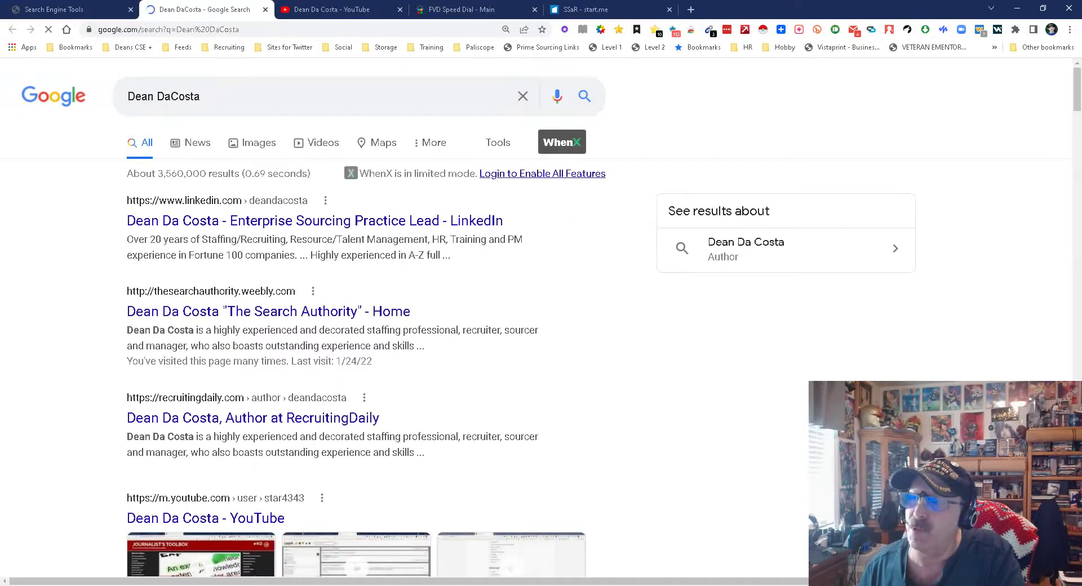
# - Close the Google results tab with Ctrl+W to return to Search Engine Tools
pyautogui.hotkey('ctrl', 'w')
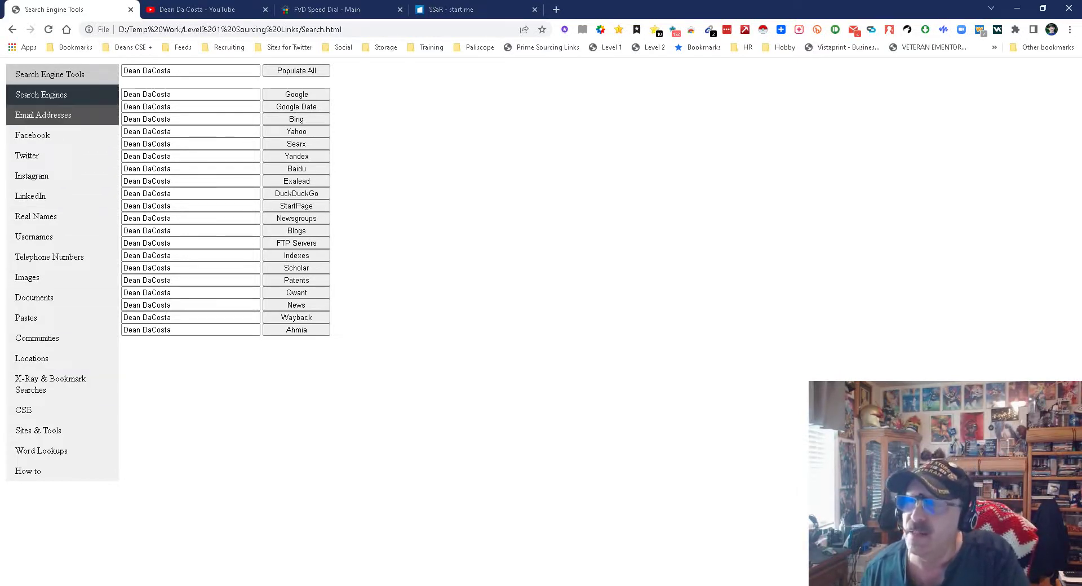
# - On the Email Addresses page, fill every row with the saved email and check it on emailrep.io
pyautogui.click(44, 115)
pyautogui.click(190, 70)
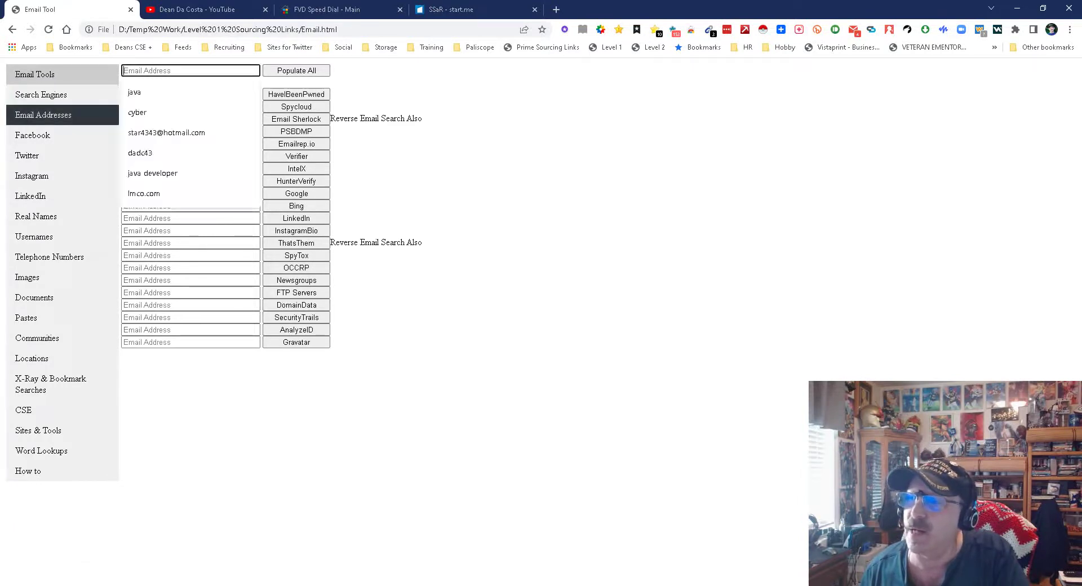
pyautogui.click(166, 133)
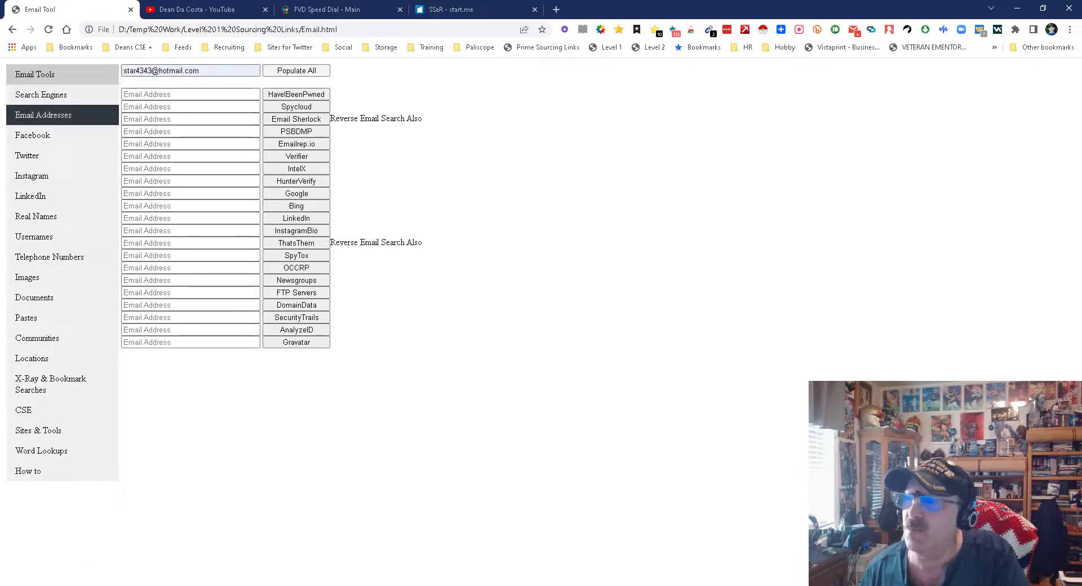
pyautogui.click(296, 71)
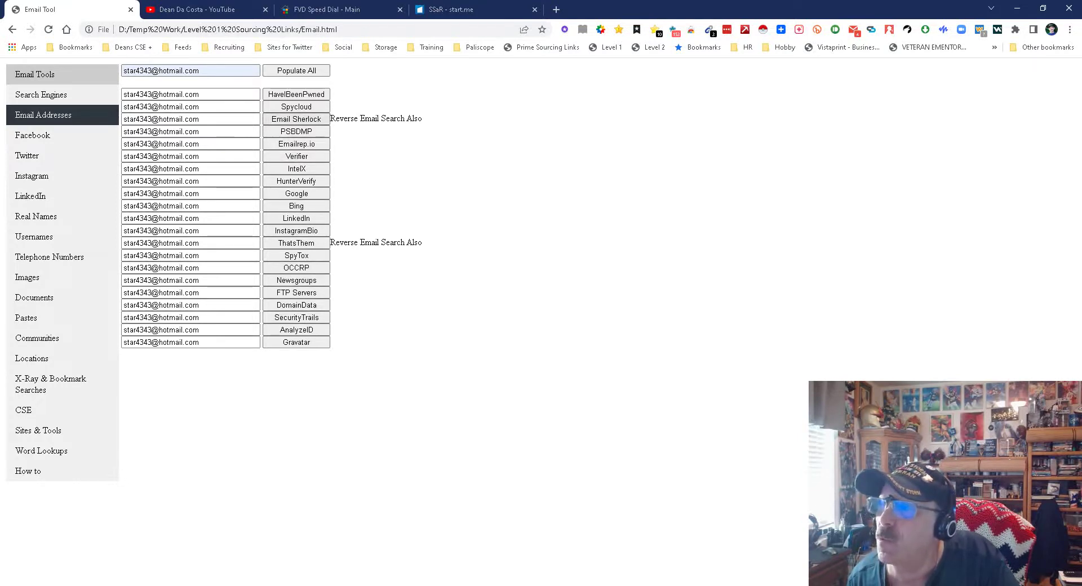
pyautogui.click(307, 144)
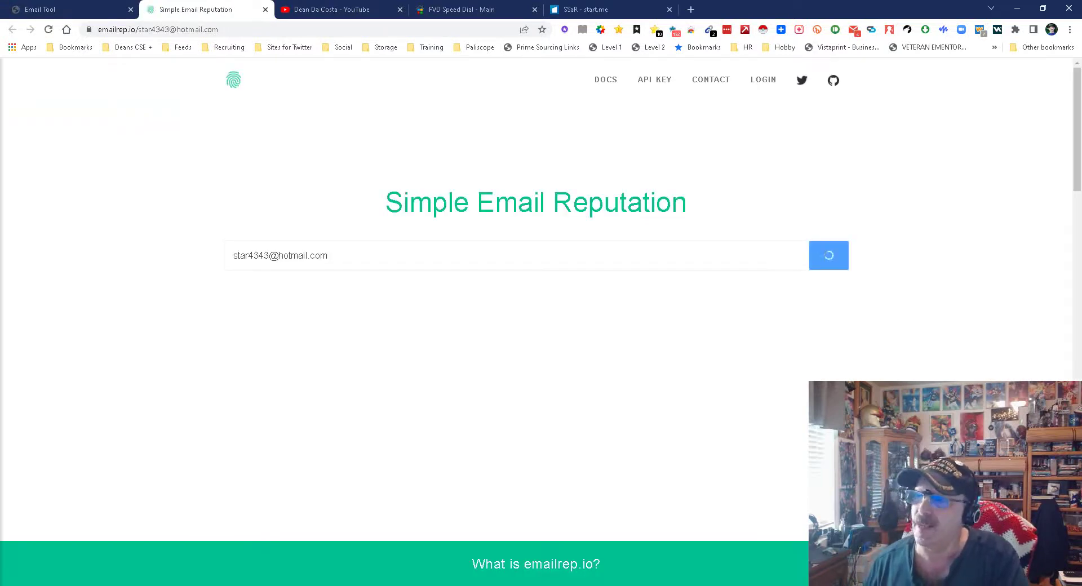
# - Review the emailrep.io reputation report, then close its tab
pyautogui.scroll(-4, 536, 321)
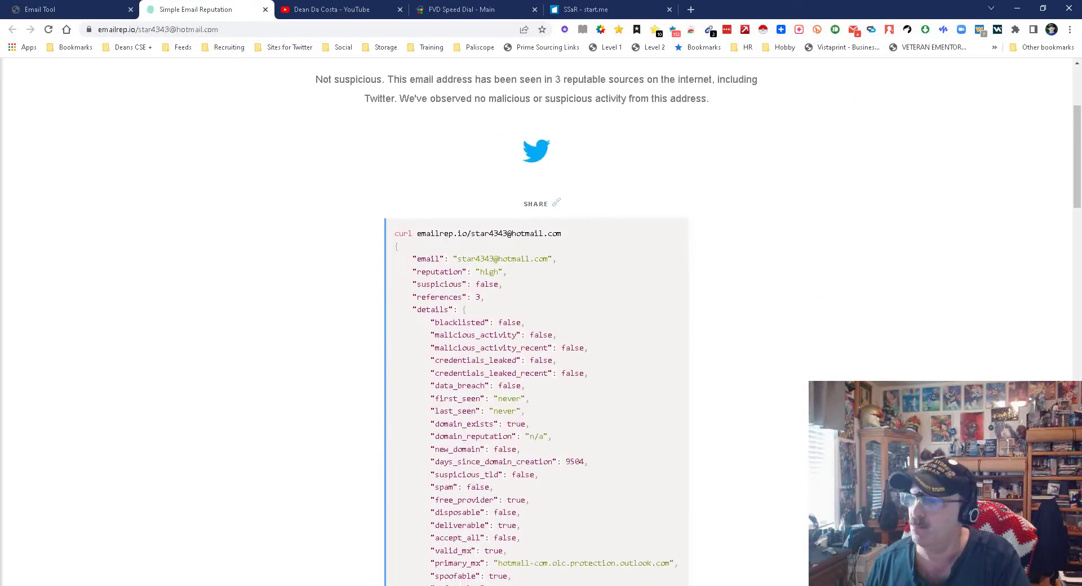
pyautogui.scroll(4, 536, 322)
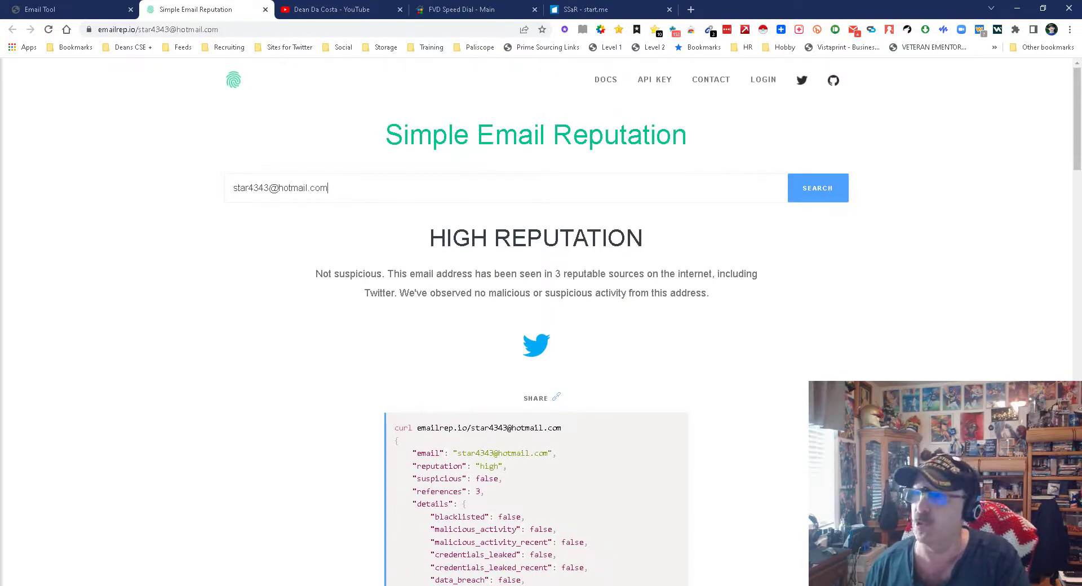
pyautogui.hotkey('ctrl', 'w')
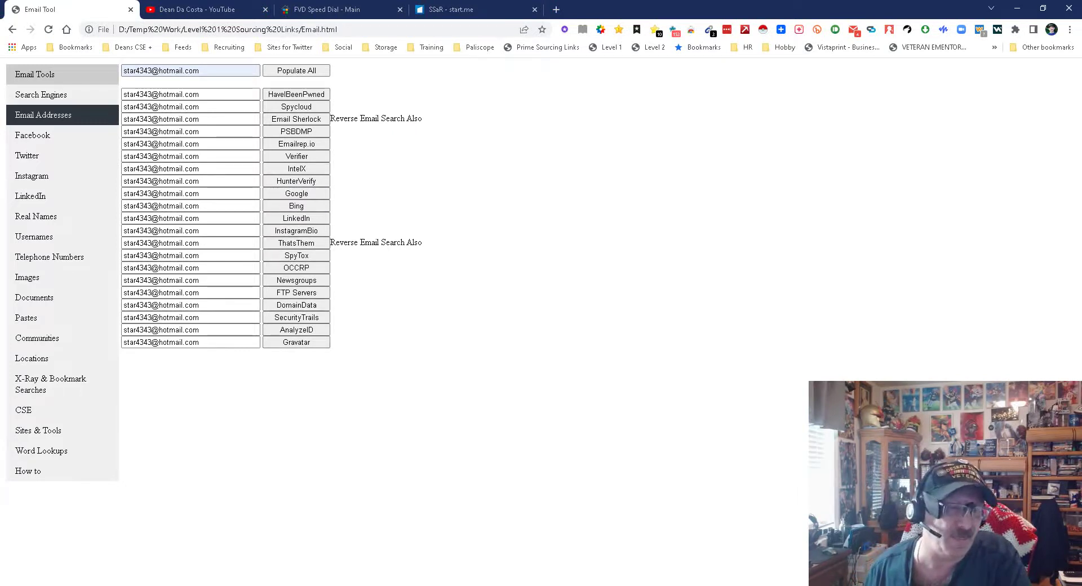
# - Browse the Facebook, Twitter, Instagram and LinkedIn tool pages
pyautogui.click(33, 135)
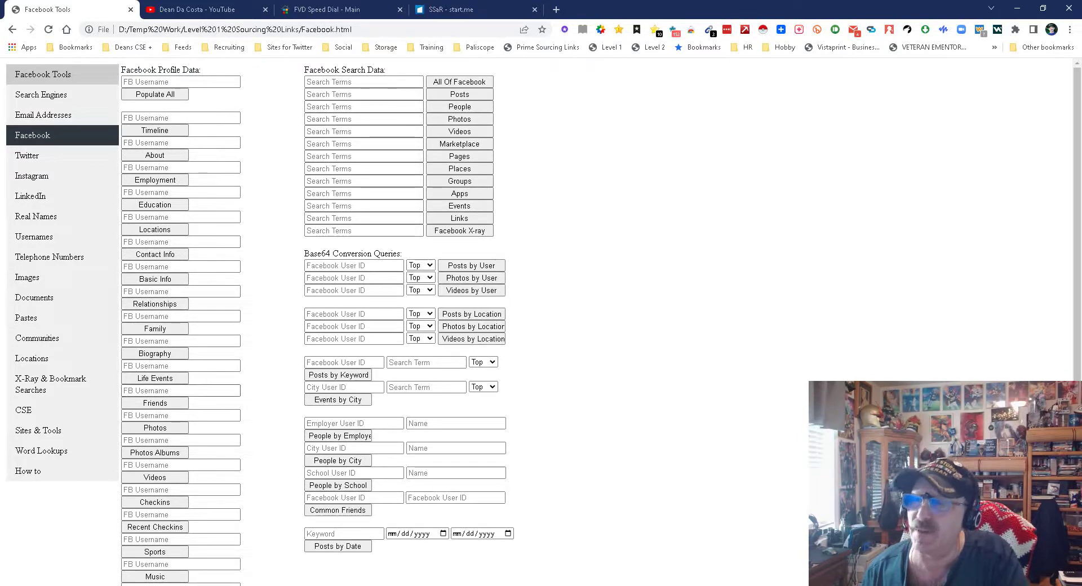
pyautogui.click(34, 155)
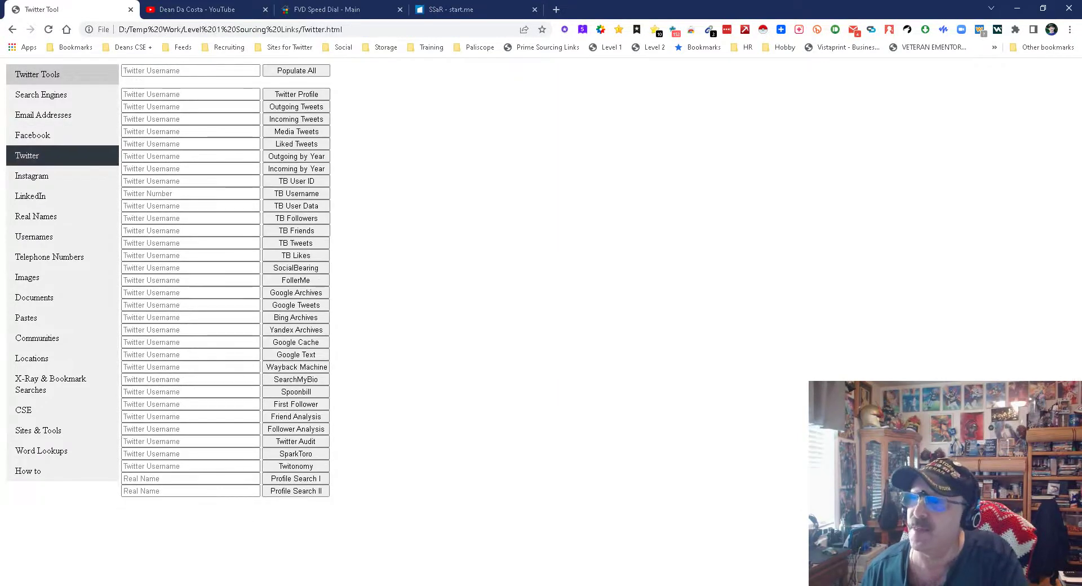
pyautogui.click(31, 176)
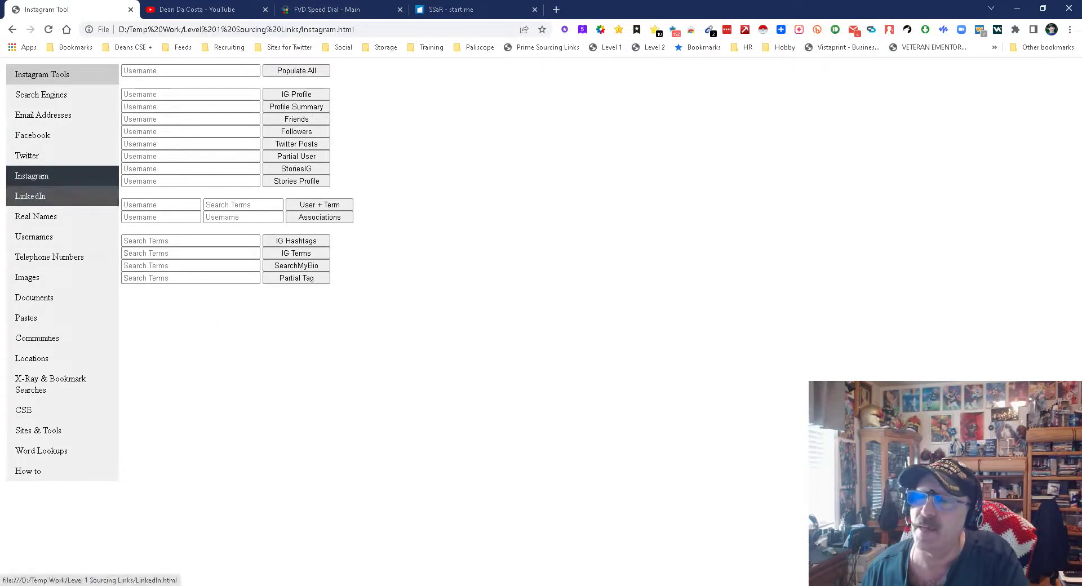
pyautogui.click(30, 196)
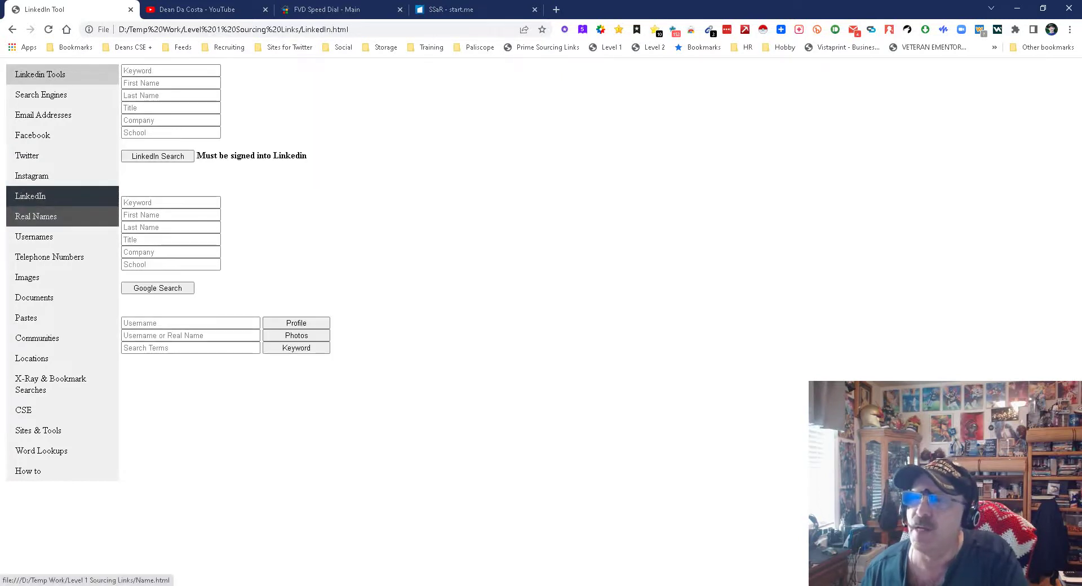
# - On the Real Name Tools page, choose the saved first name from the suggestions
pyautogui.click(36, 217)
pyautogui.click(169, 70)
pyautogui.press('Down')
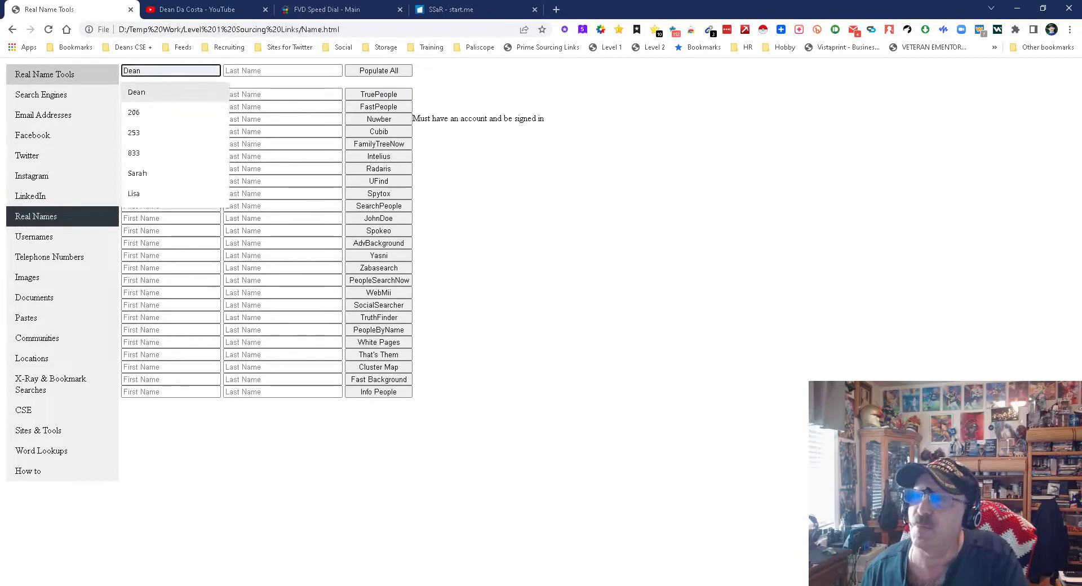
# - Fill in the saved first and last names, populate all 24 rows, and look them up on TruePeopleSearch
pyautogui.click(137, 92)
pyautogui.click(270, 71)
pyautogui.click(248, 91)
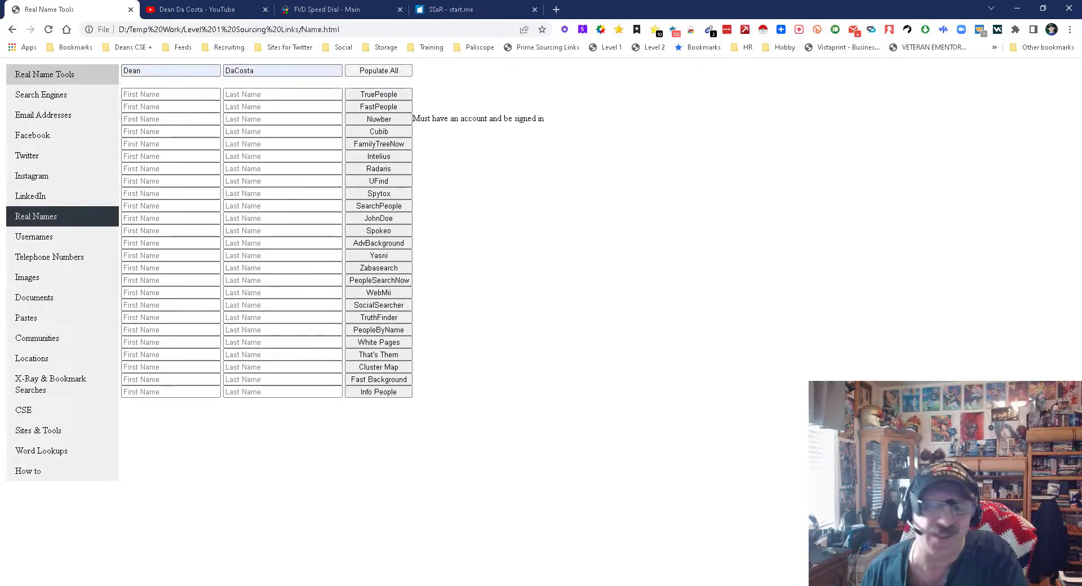
pyautogui.click(378, 71)
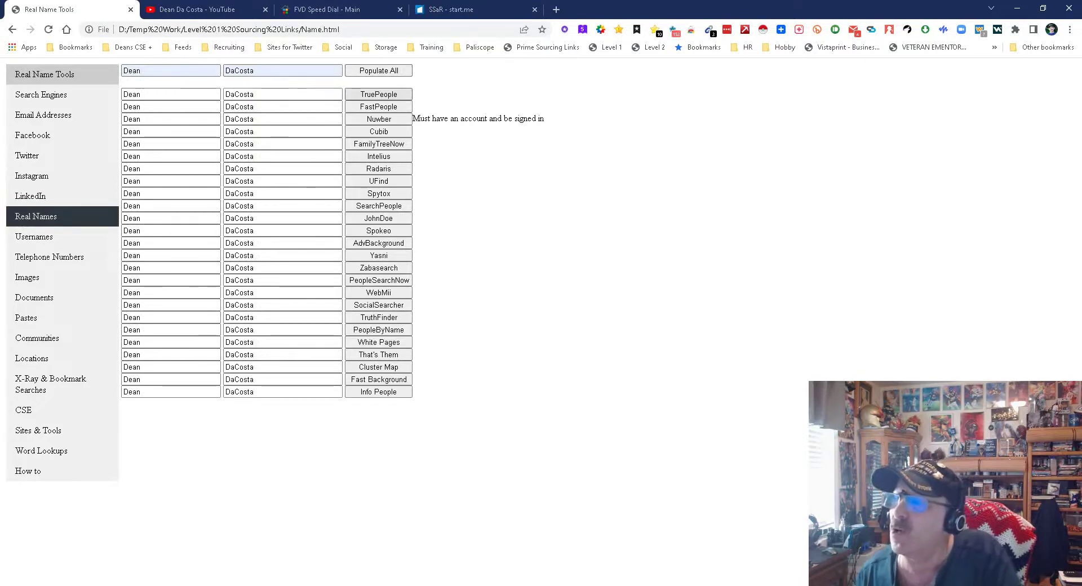
pyautogui.click(379, 94)
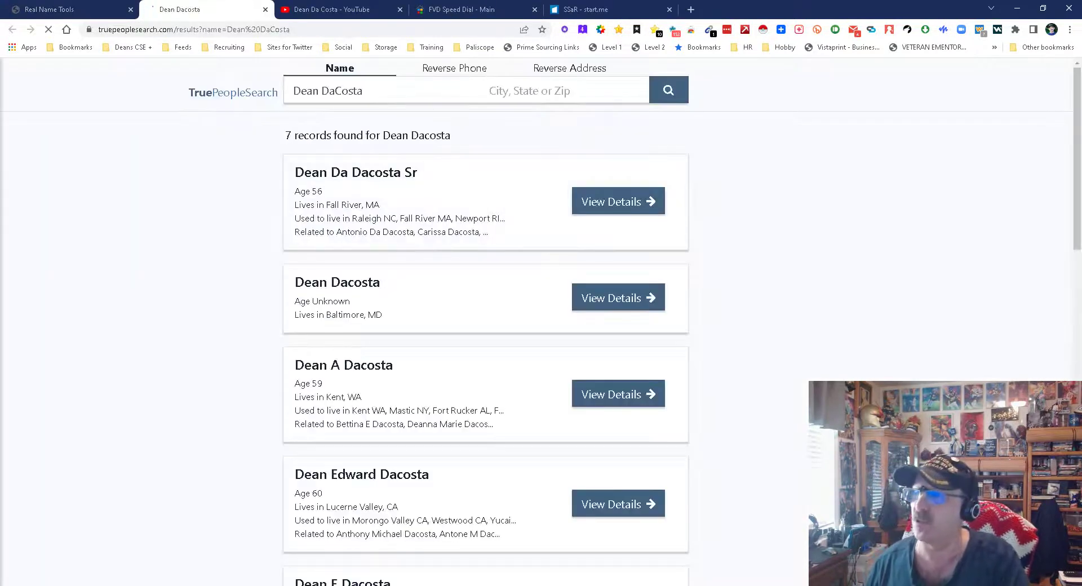
# - Open one match's TruePeopleSearch details, review phones, emails, relatives and associates, then close the tab
pyautogui.scroll(-3, 737, 539)
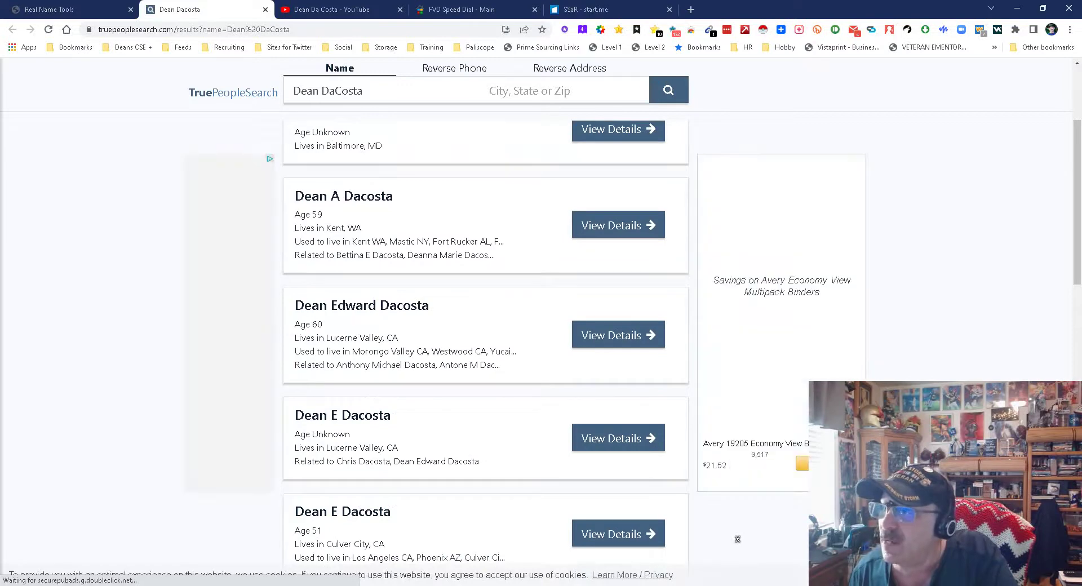
pyautogui.click(618, 225)
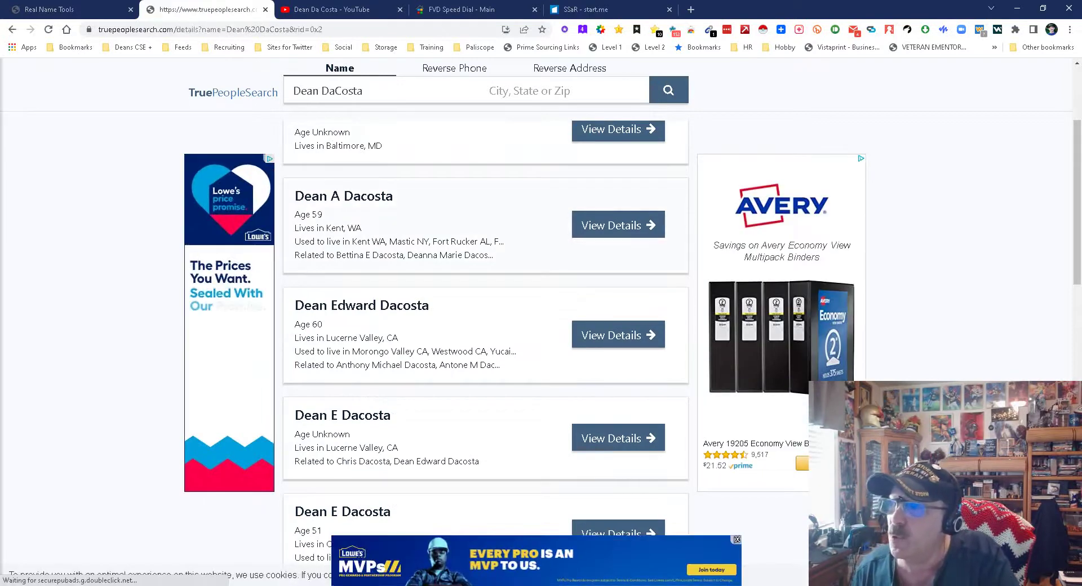
pyautogui.scroll(-2, 736, 539)
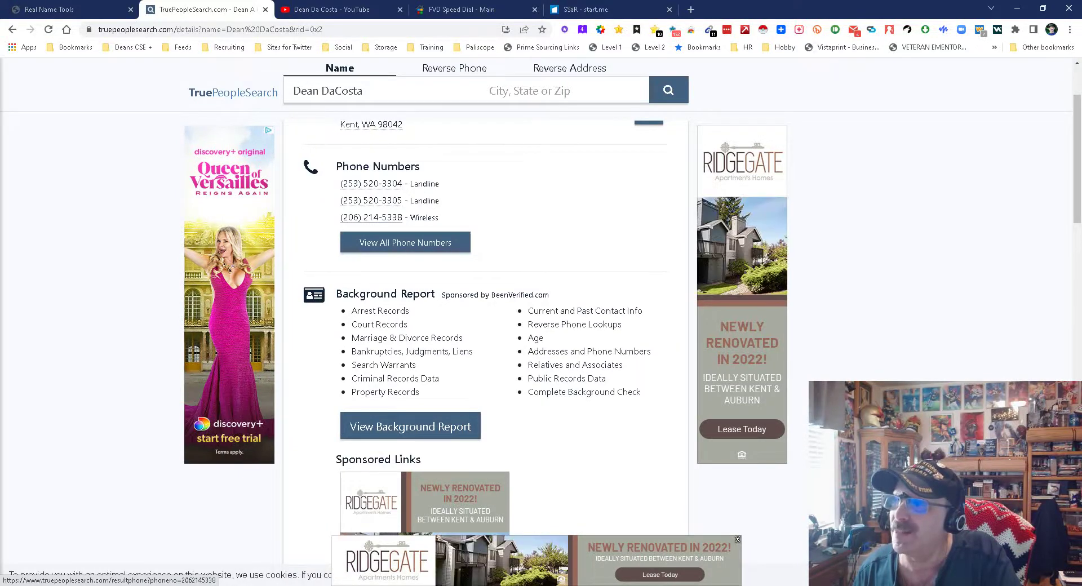
pyautogui.scroll(-4, 372, 217)
pyautogui.scroll(-3, 372, 218)
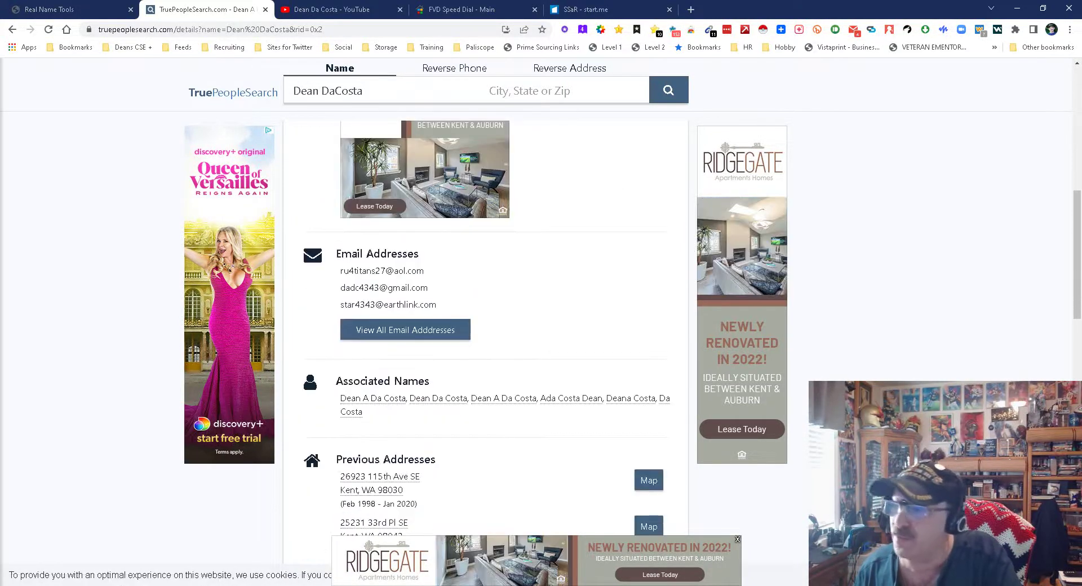
pyautogui.scroll(6, 485, 327)
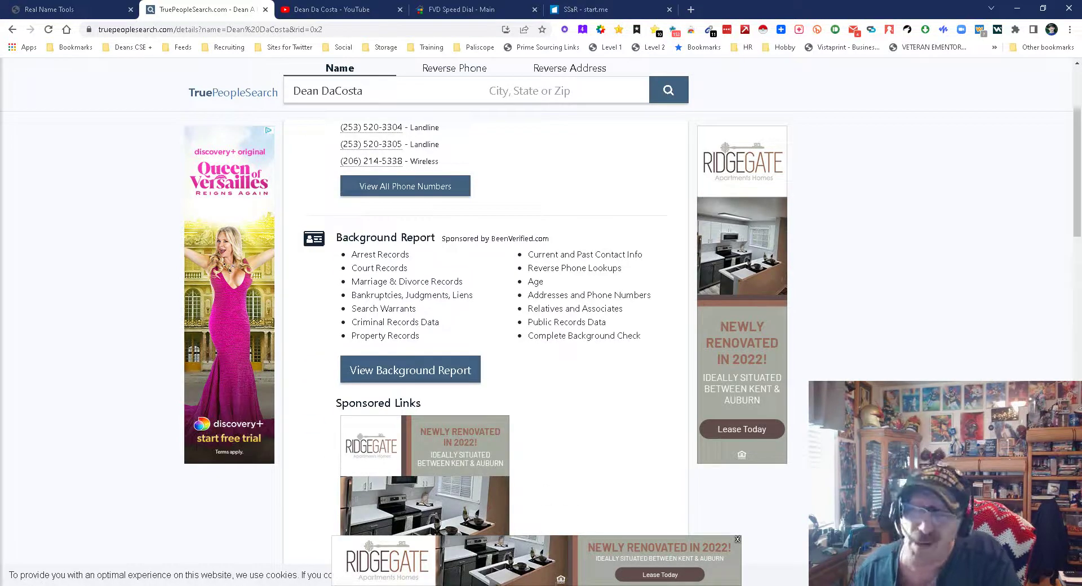
pyautogui.scroll(-7, 485, 327)
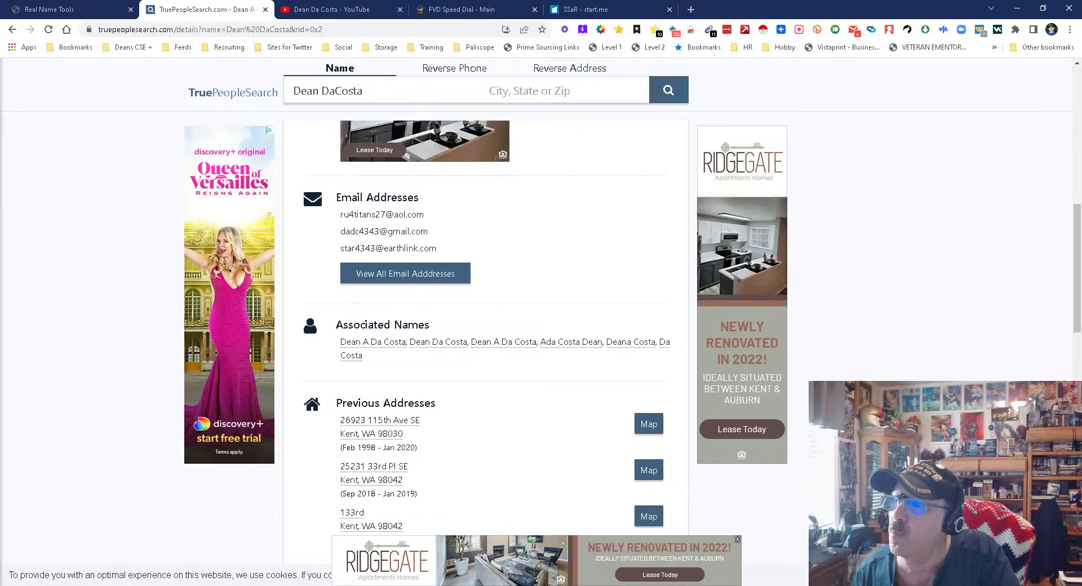
pyautogui.scroll(-4, 484, 327)
pyautogui.scroll(-11, 549, 492)
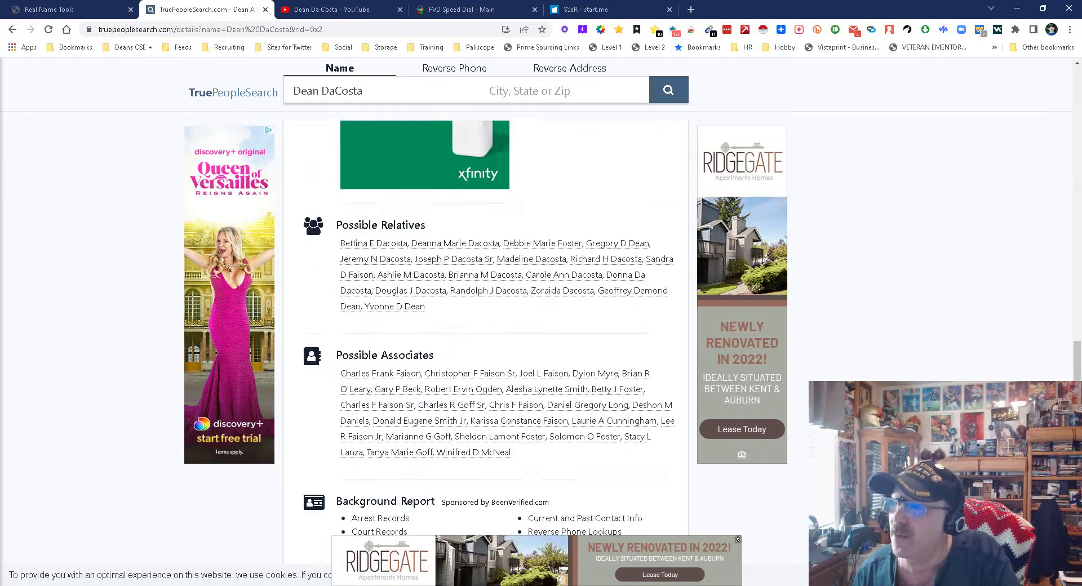
pyautogui.scroll(6, 550, 491)
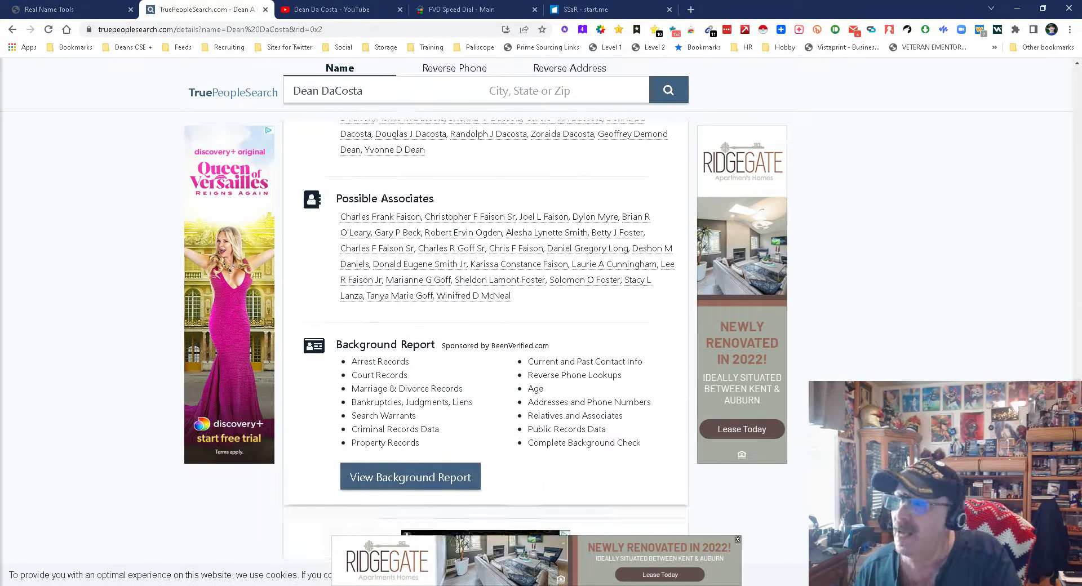
pyautogui.scroll(-1, 541, 256)
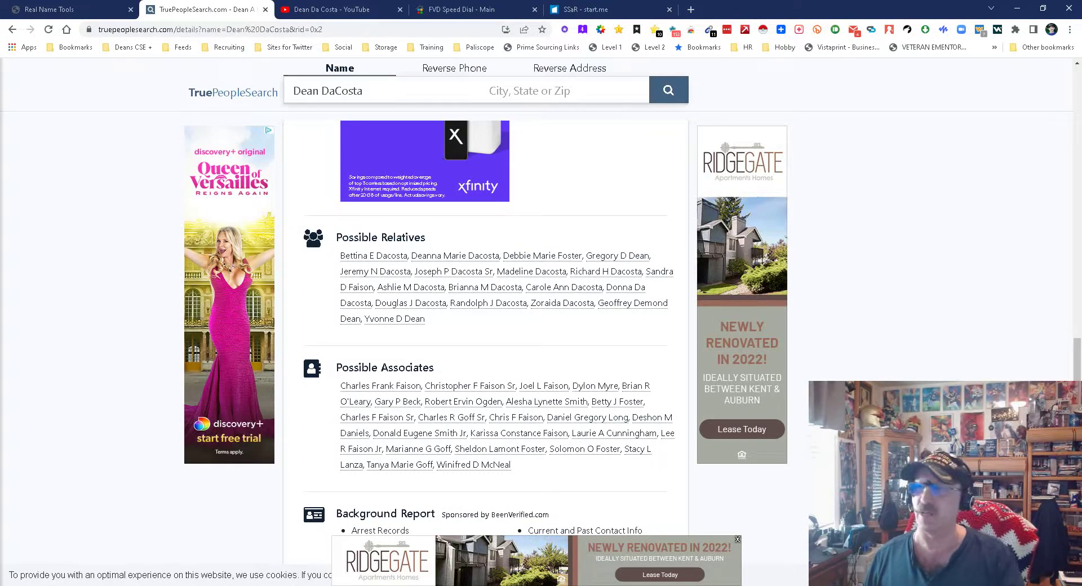
pyautogui.click(265, 9)
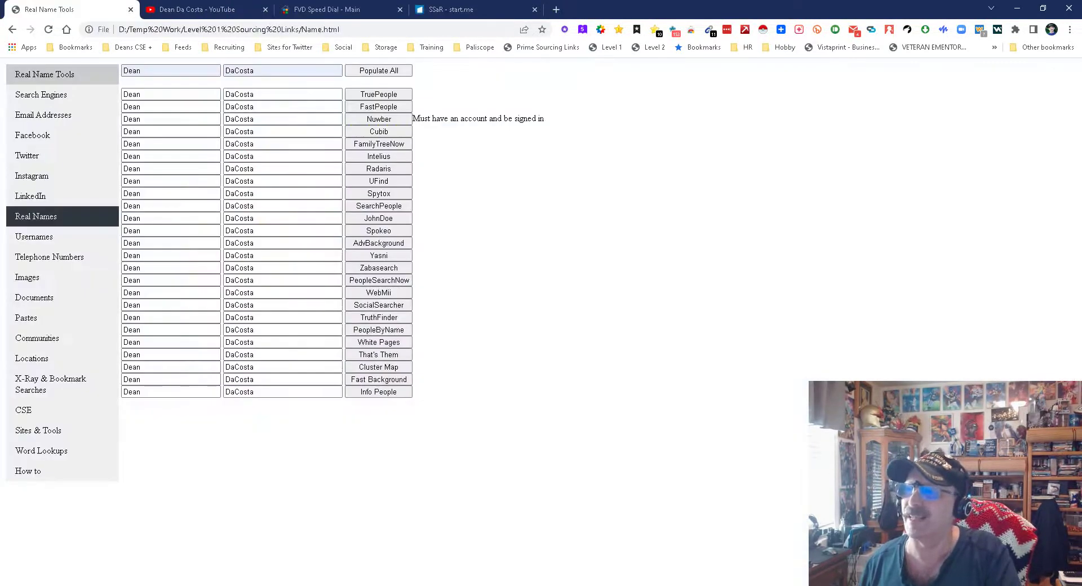
# - Copy the saved username into every Username Tools field, then go to the Telephone Numbers page
pyautogui.click(33, 237)
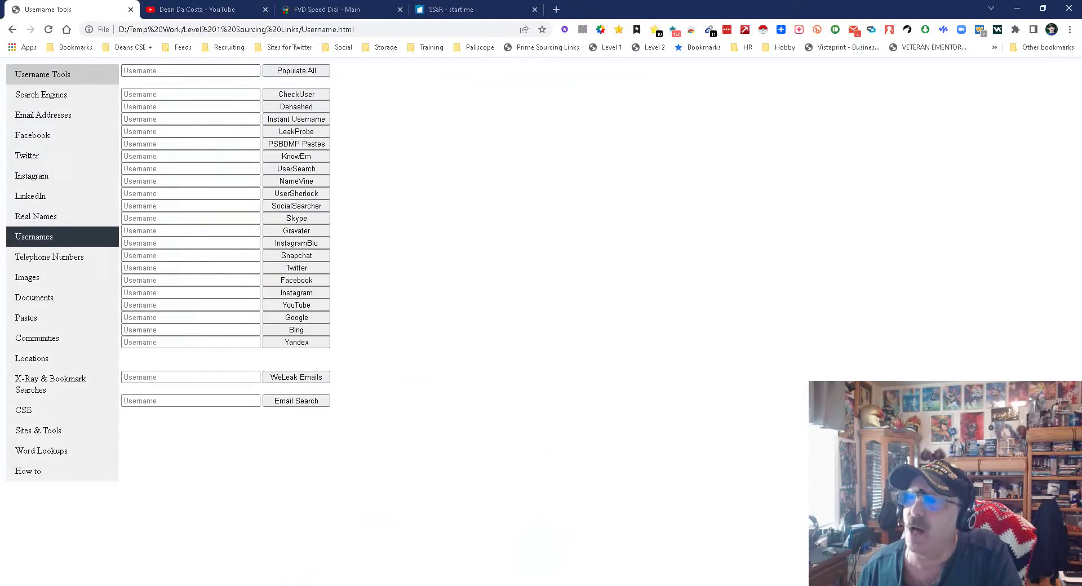
pyautogui.click(190, 71)
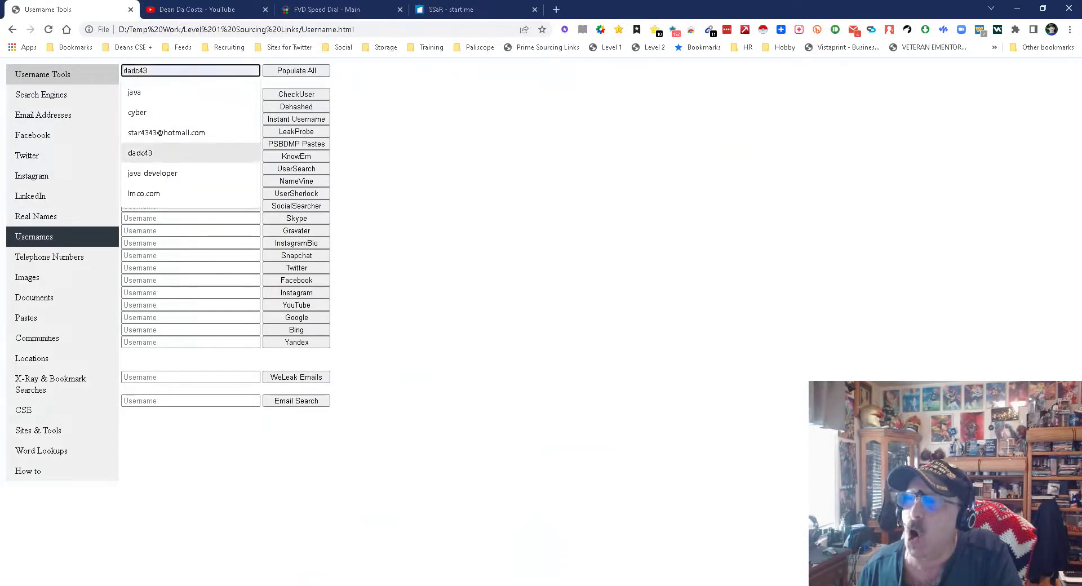
pyautogui.click(139, 153)
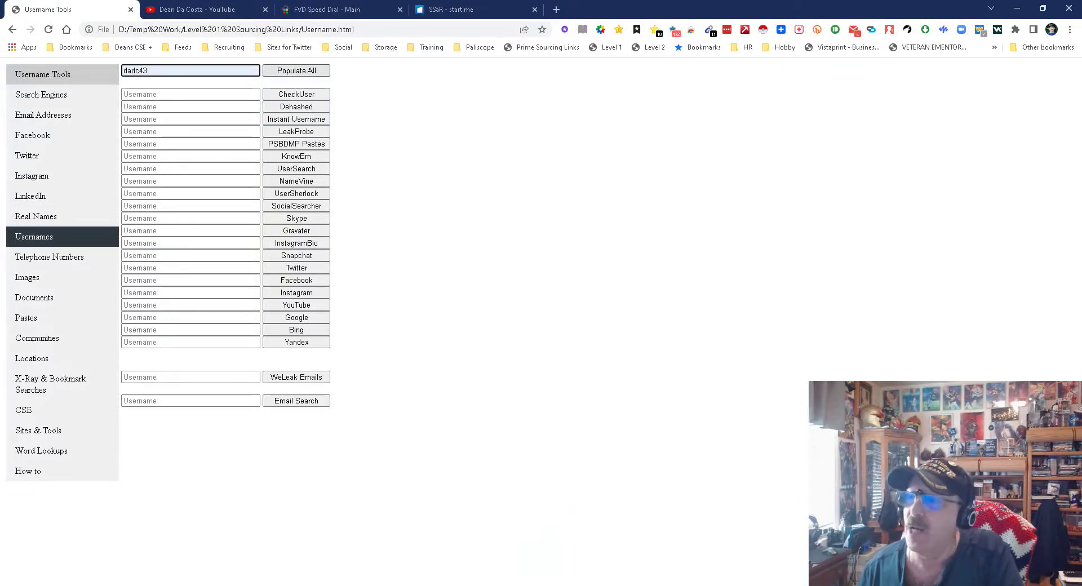
pyautogui.press('Return')
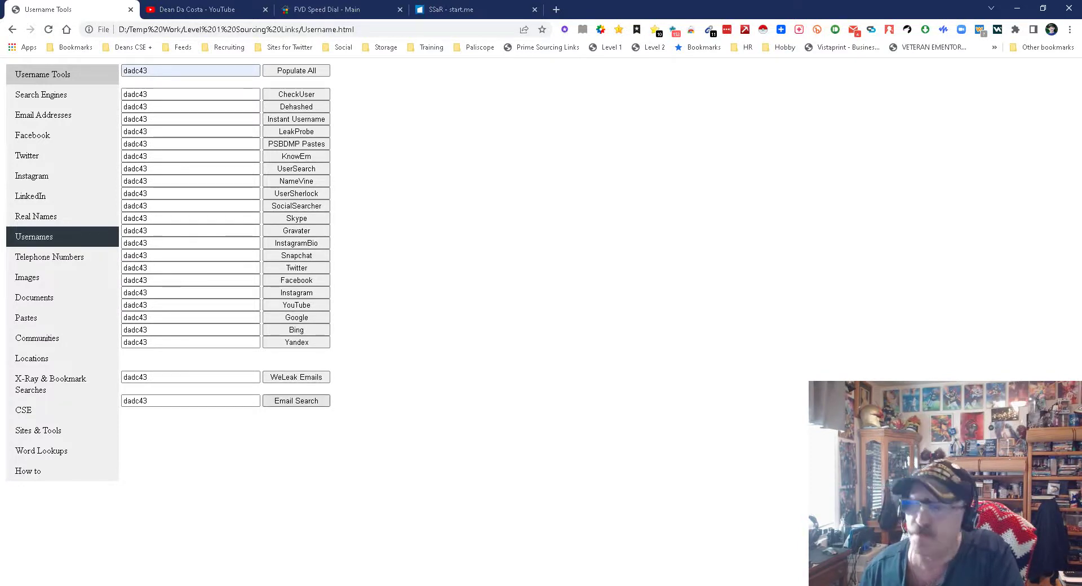
pyautogui.click(49, 256)
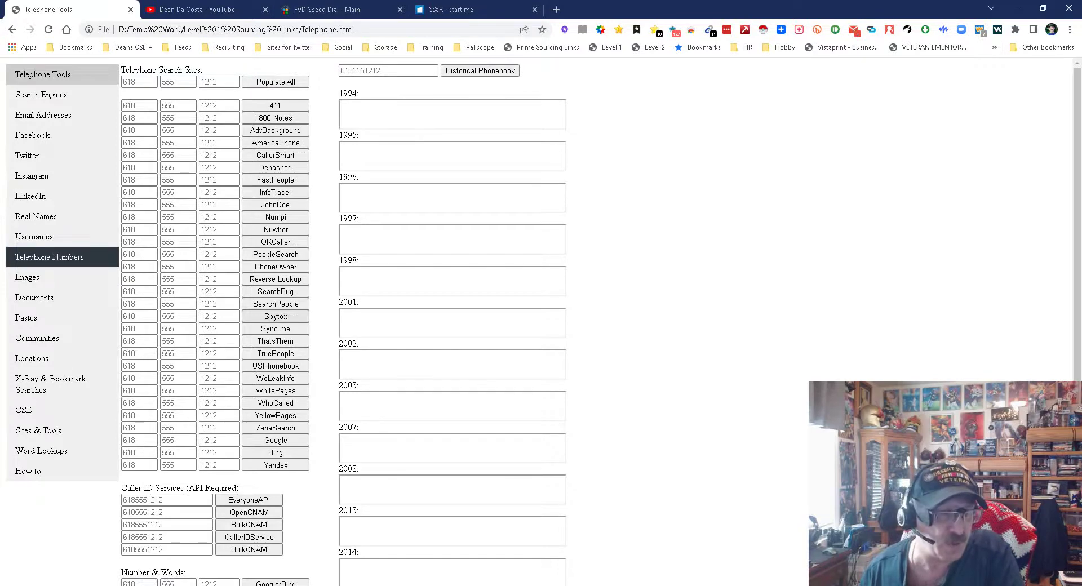
# - On the Documents page, enter the saved 'resume android' search terms and populate all fields
pyautogui.click(34, 276)
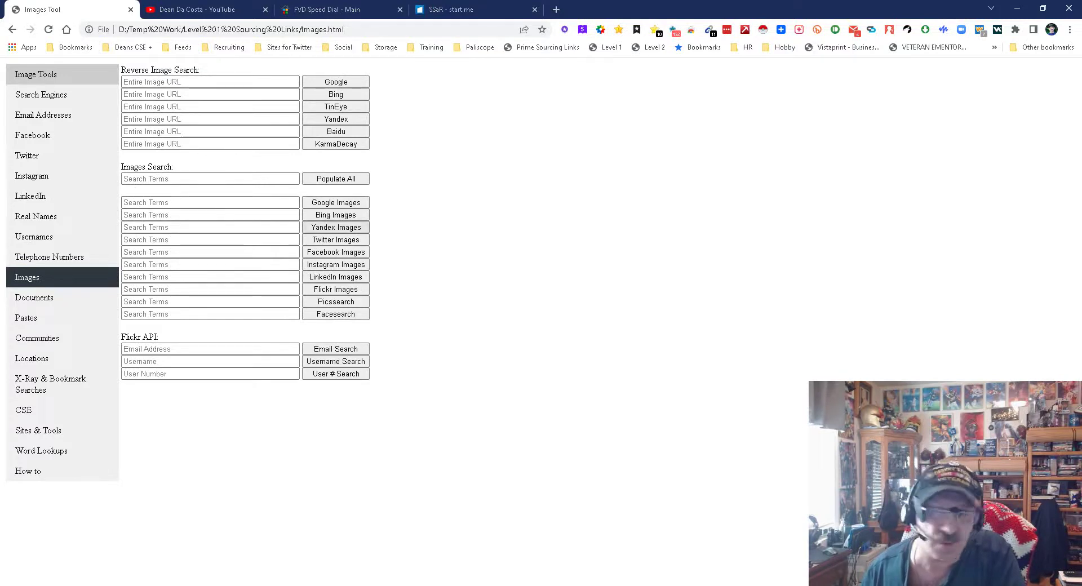
pyautogui.click(34, 297)
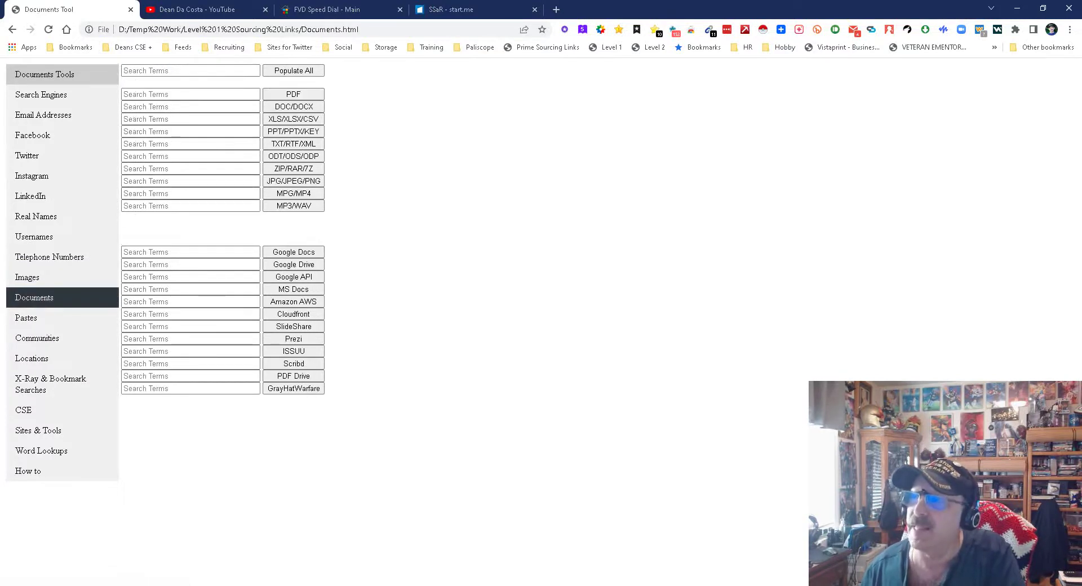
pyautogui.click(191, 71)
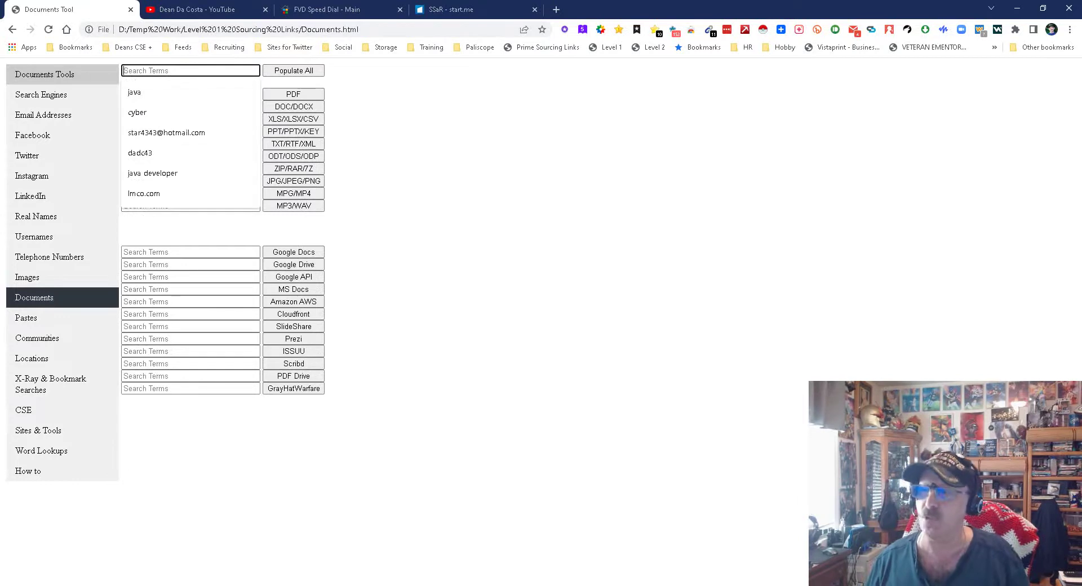
pyautogui.write('resume')
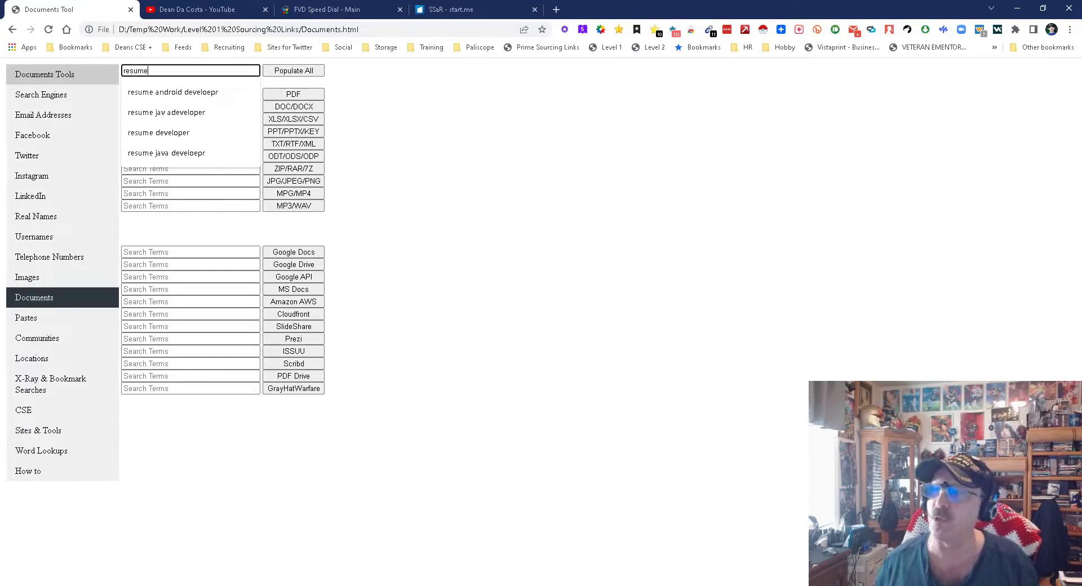
pyautogui.press('Down')
pyautogui.press('Return')
pyautogui.press('Tab')
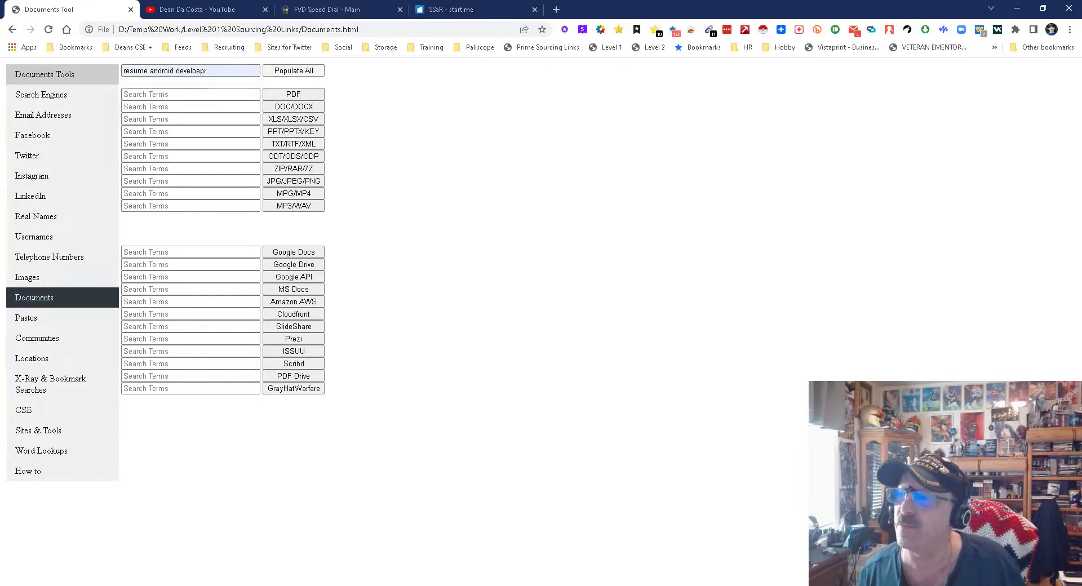
pyautogui.press('Return')
# - Correct the terms to 'resume android developer' and populate every field again
pyautogui.click(206, 71)
pyautogui.press('BackSpace')
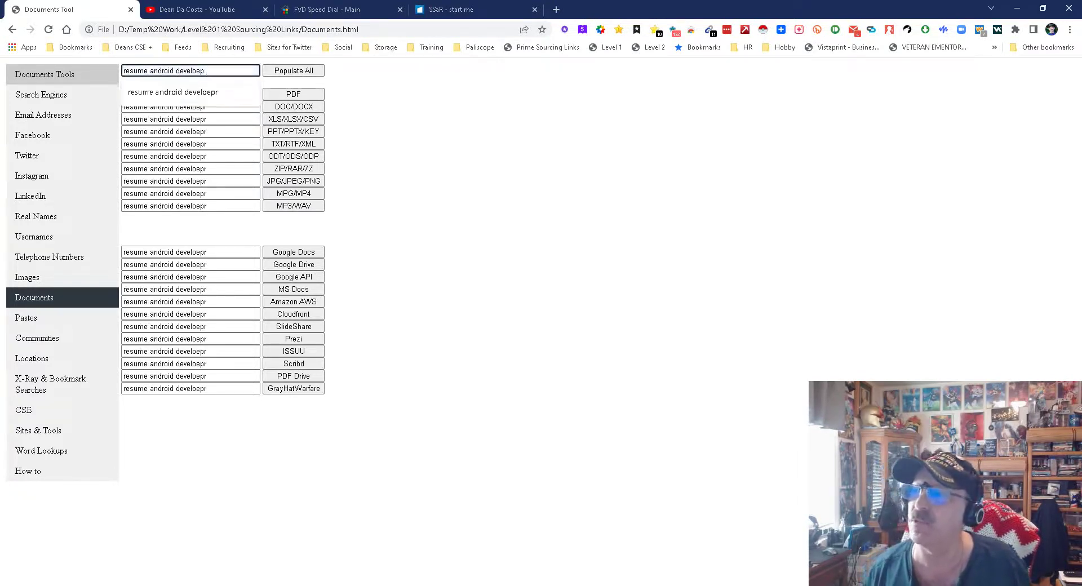
pyautogui.write('per')
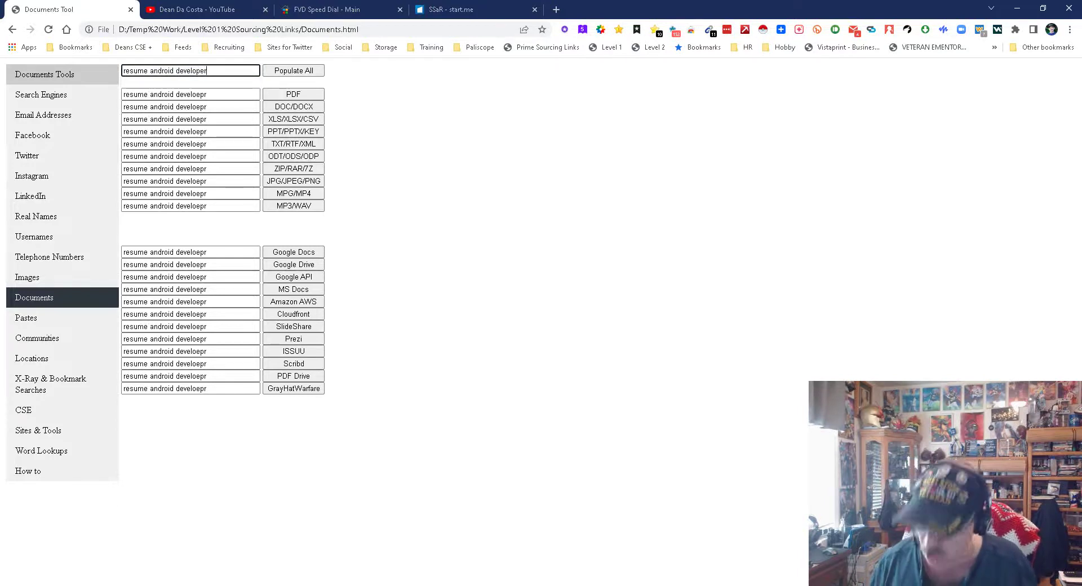
pyautogui.click(293, 71)
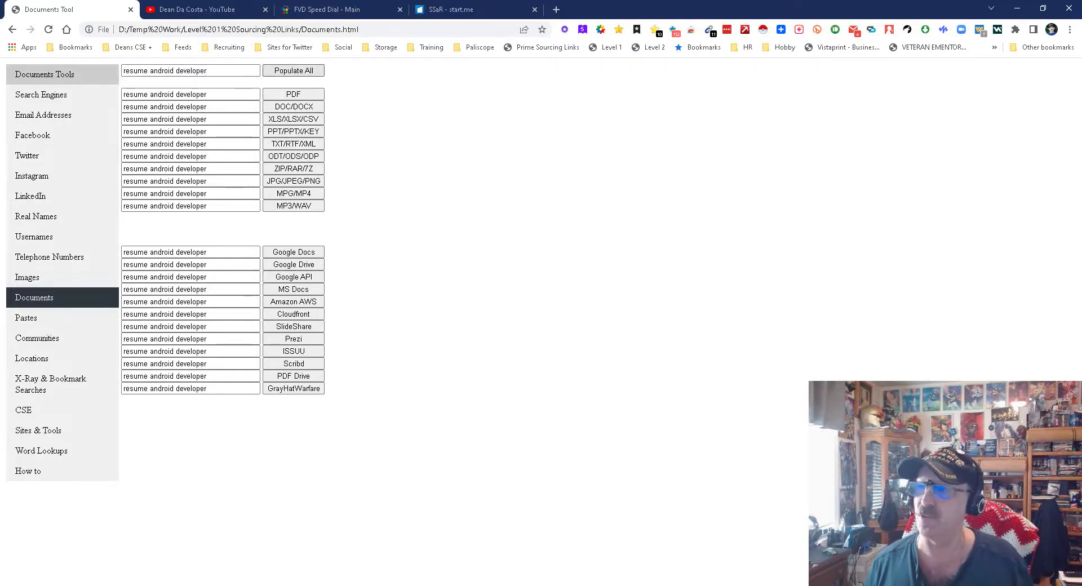
# - Run the ext:pdf resume android developer search, skim the results, close it, and go to Pastes
pyautogui.click(293, 94)
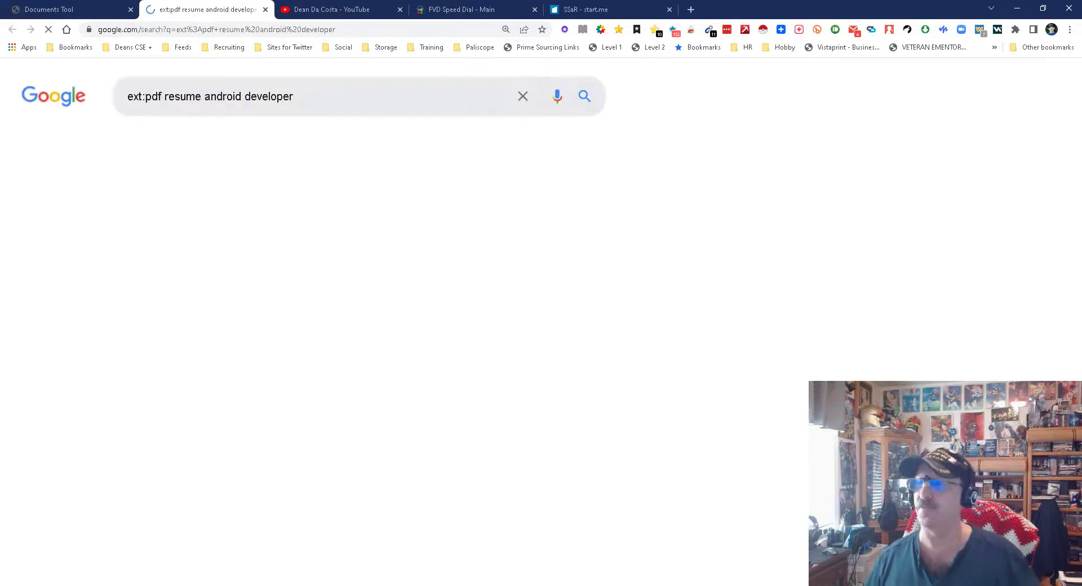
pyautogui.scroll(-10, 181, 253)
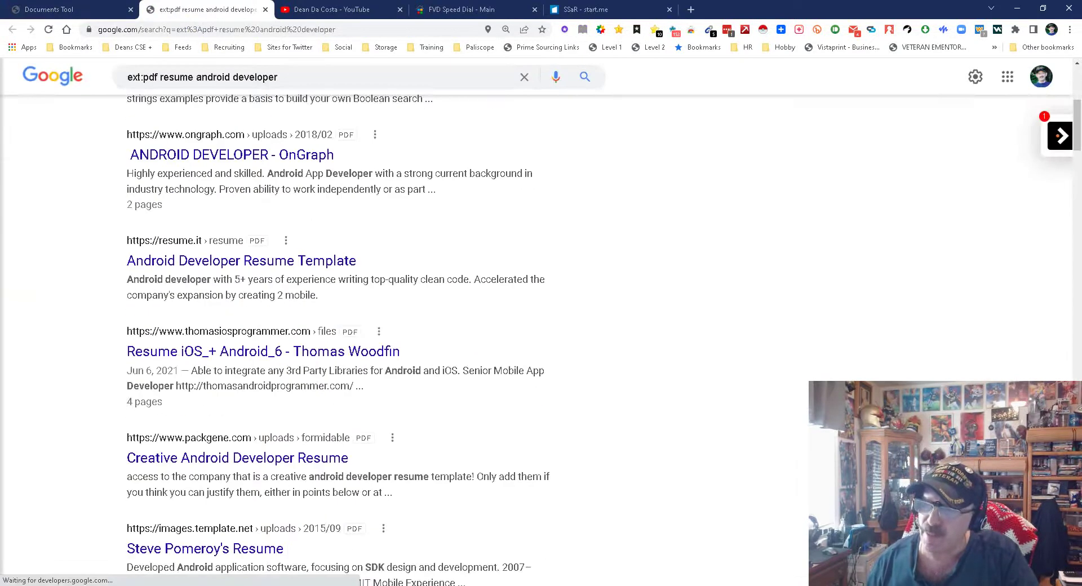
pyautogui.scroll(-5, 338, 338)
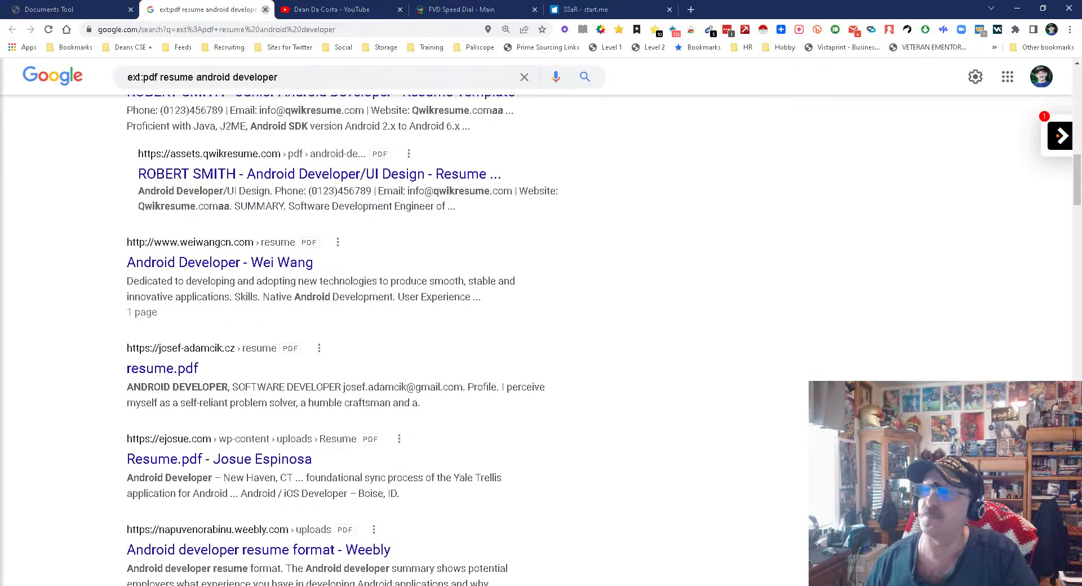
pyautogui.click(265, 9)
pyautogui.click(34, 318)
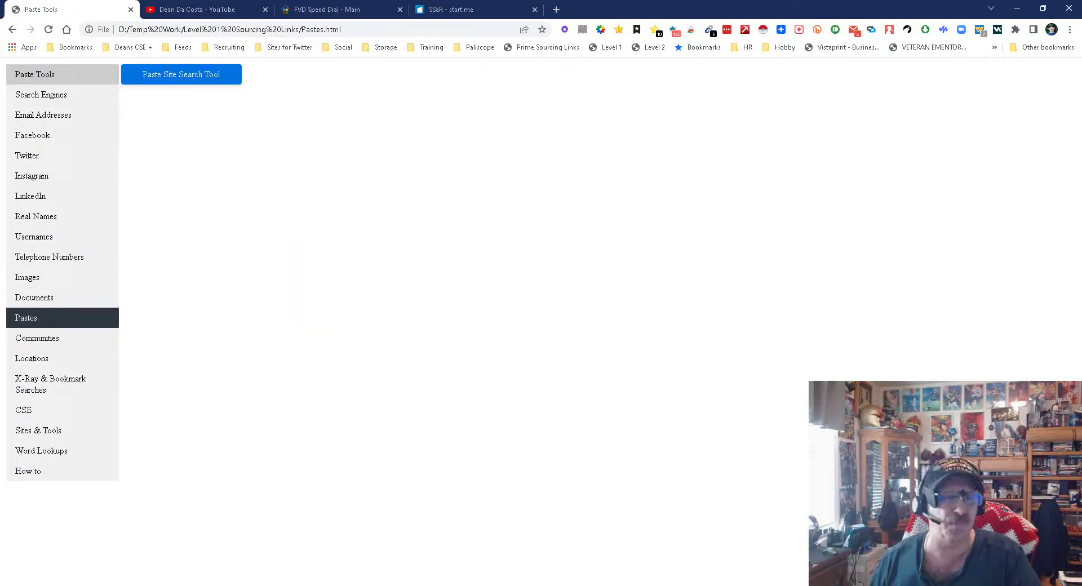
# - Search RedHunt Labs Paste Search for java developer "gmail.com", scan the ~395 results, then close it
pyautogui.click(181, 74)
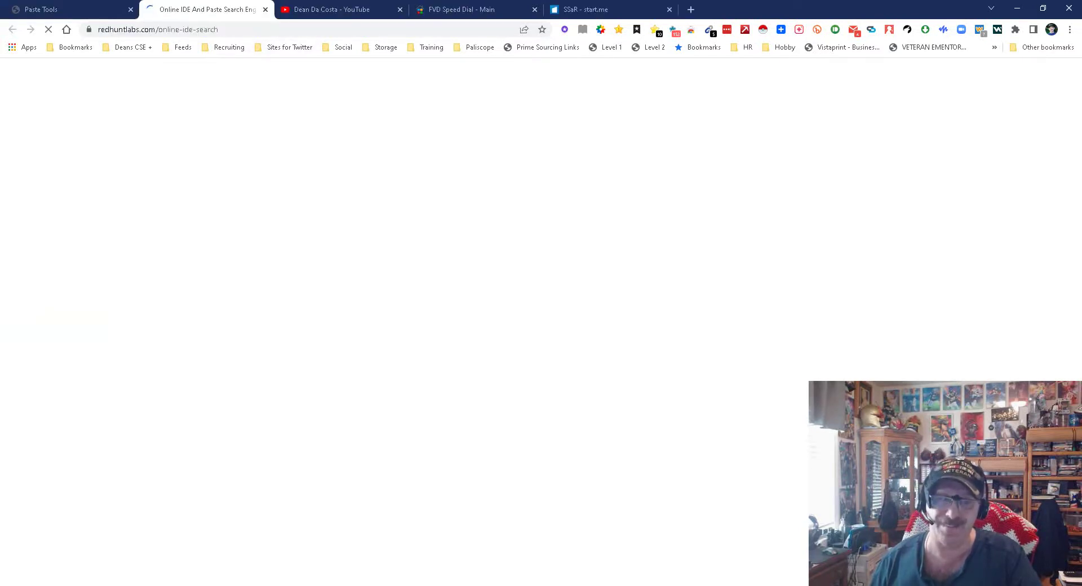
pyautogui.scroll(-4, 540, 281)
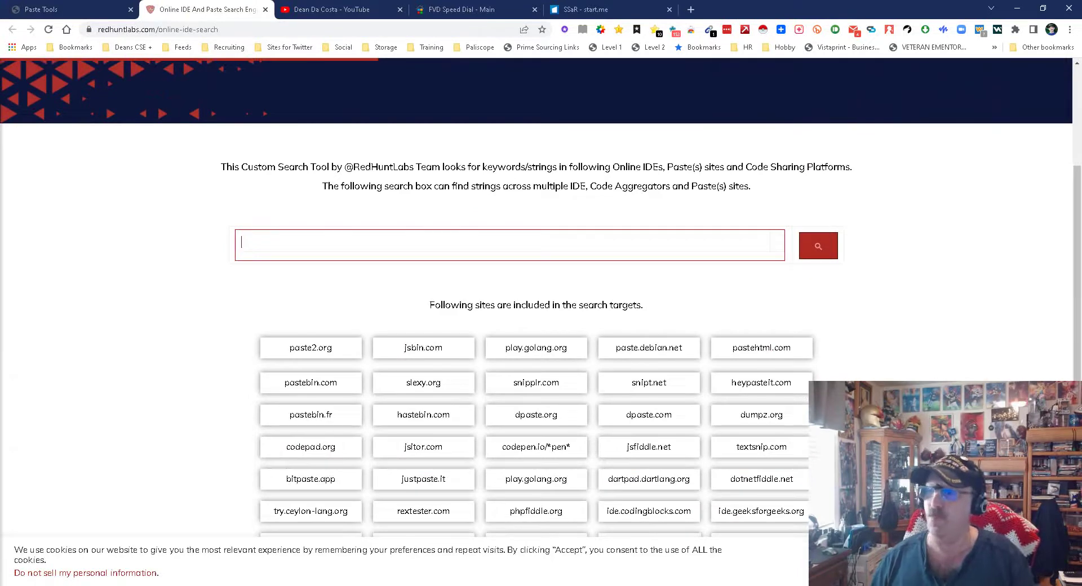
pyautogui.write('java d')
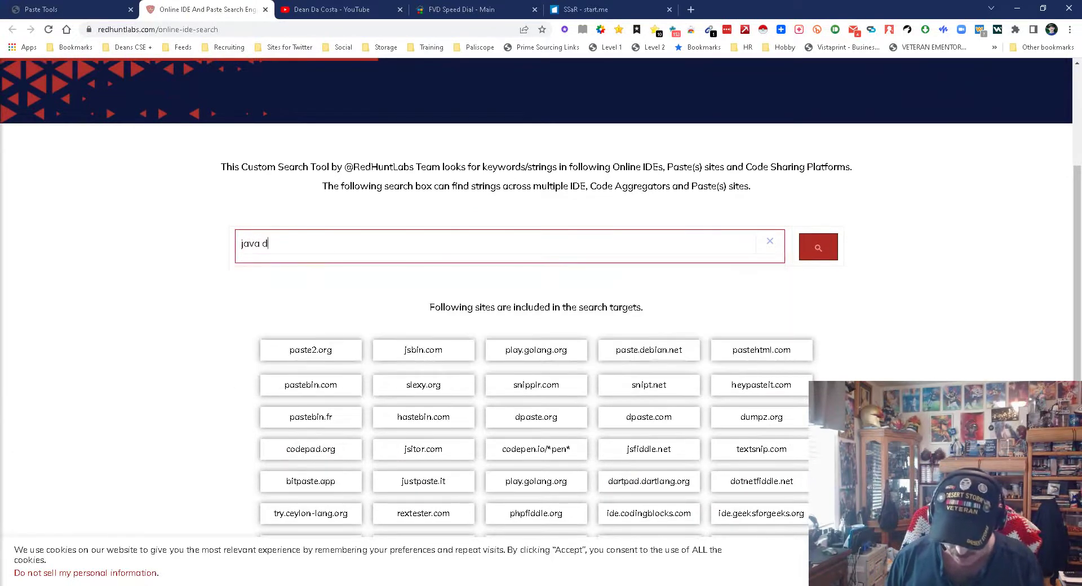
pyautogui.write('eveloper "')
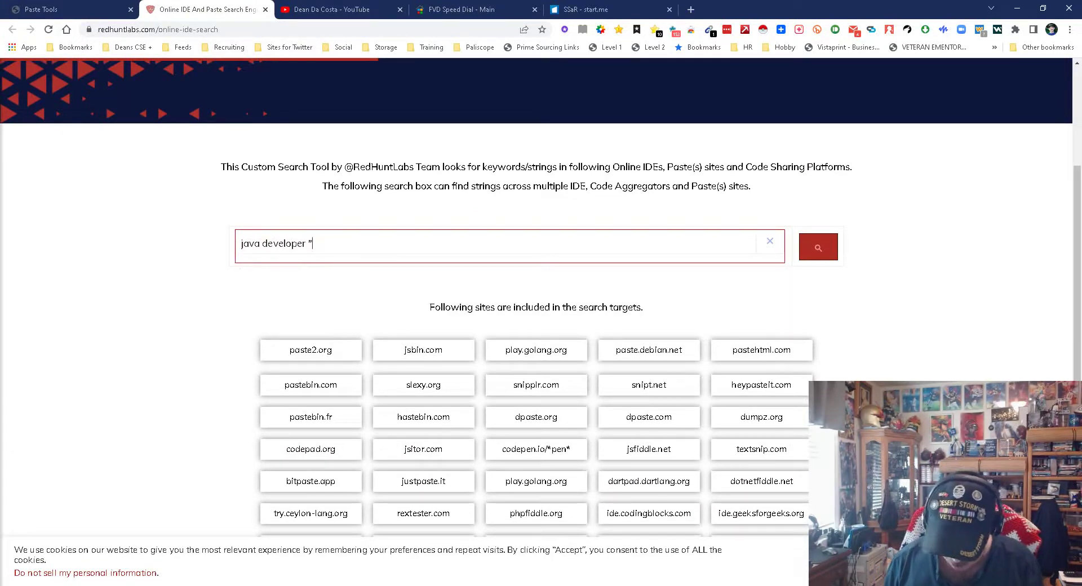
pyautogui.write('gmail.com"')
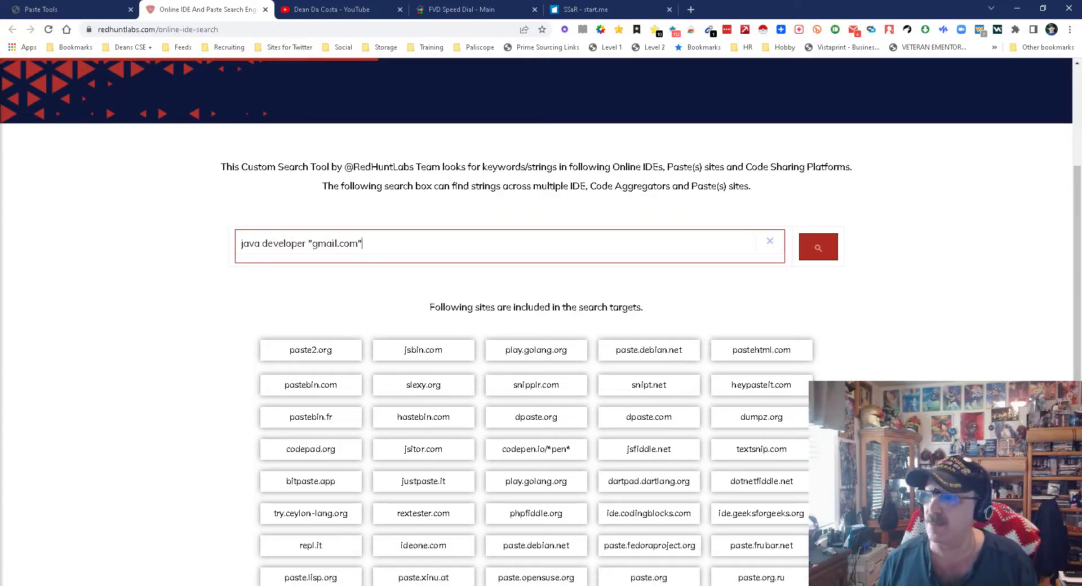
pyautogui.press('Return')
pyautogui.scroll(-1, 535, 321)
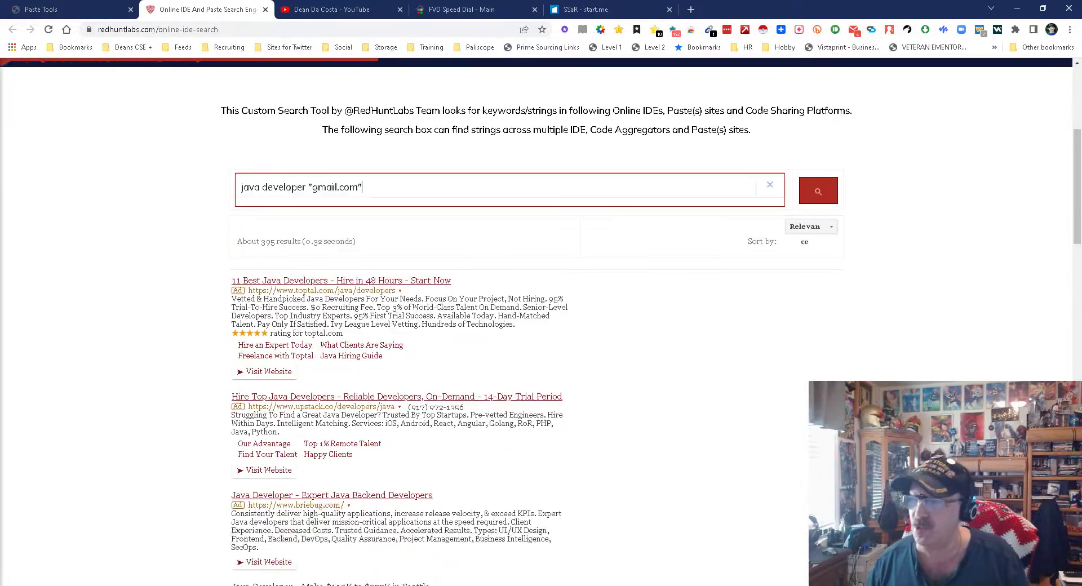
pyautogui.scroll(-6, 536, 321)
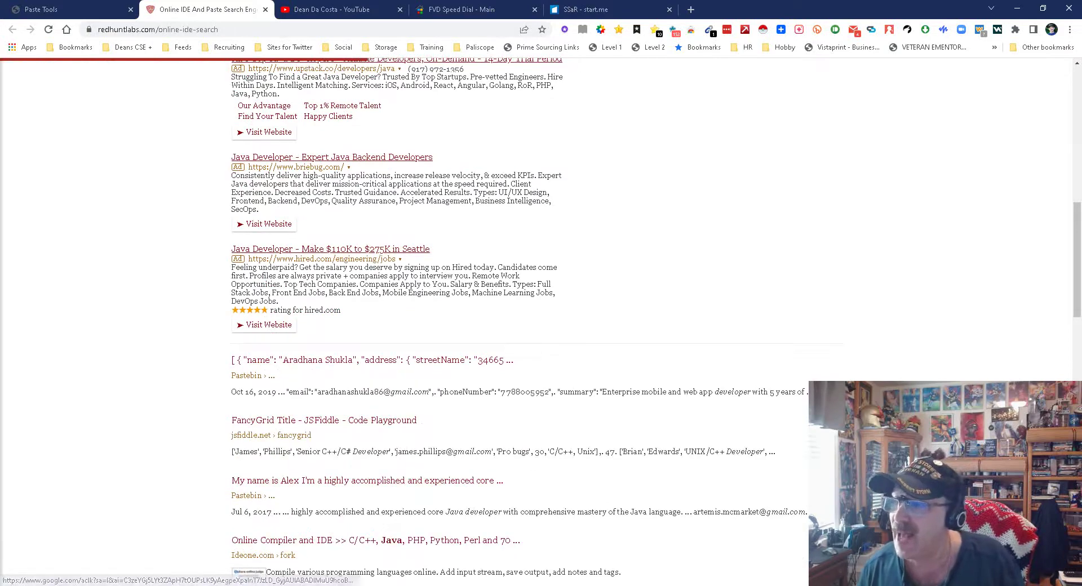
pyautogui.scroll(-5, 535, 322)
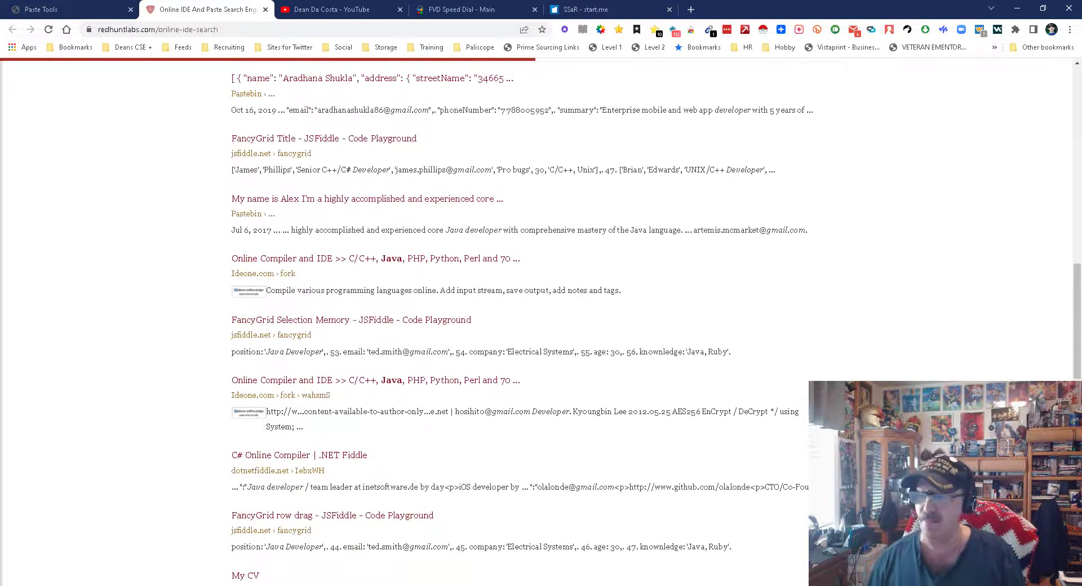
pyautogui.scroll(15, 535, 321)
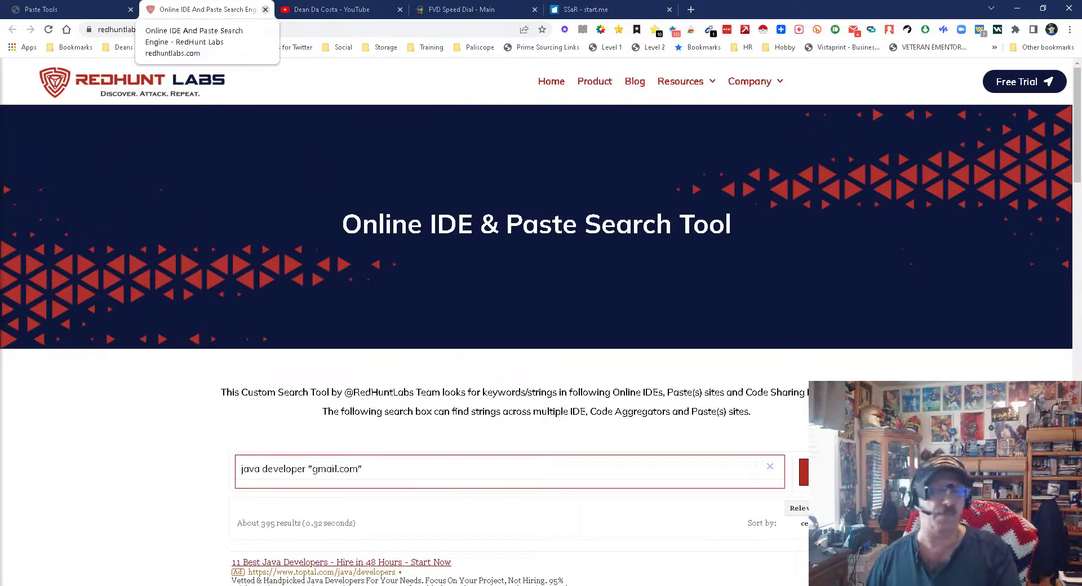
pyautogui.click(265, 9)
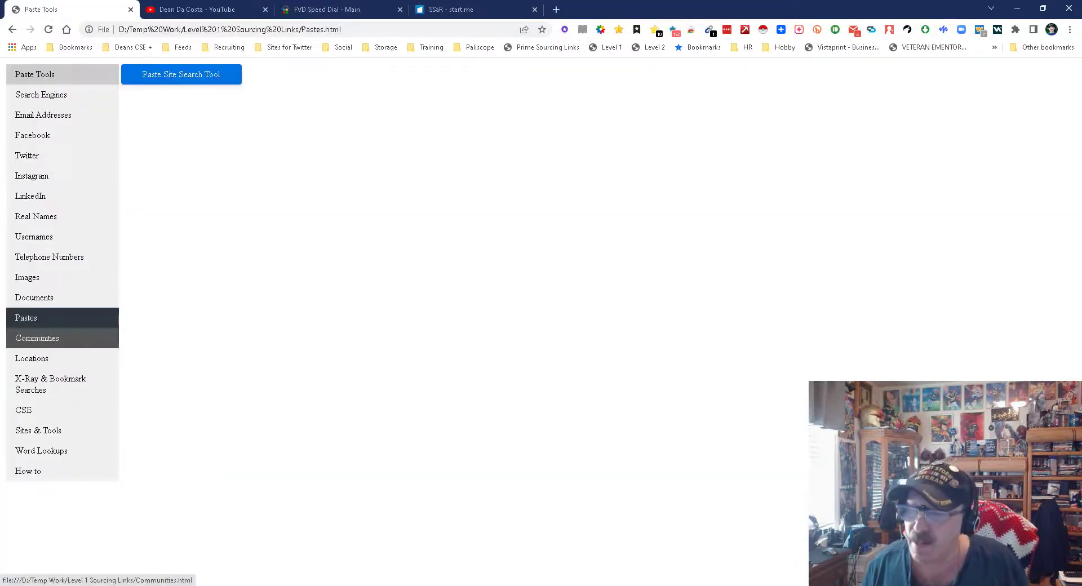
# - Browse the Communities and Location tools pages, ending on X-Ray & Bookmark Searches
pyautogui.click(37, 338)
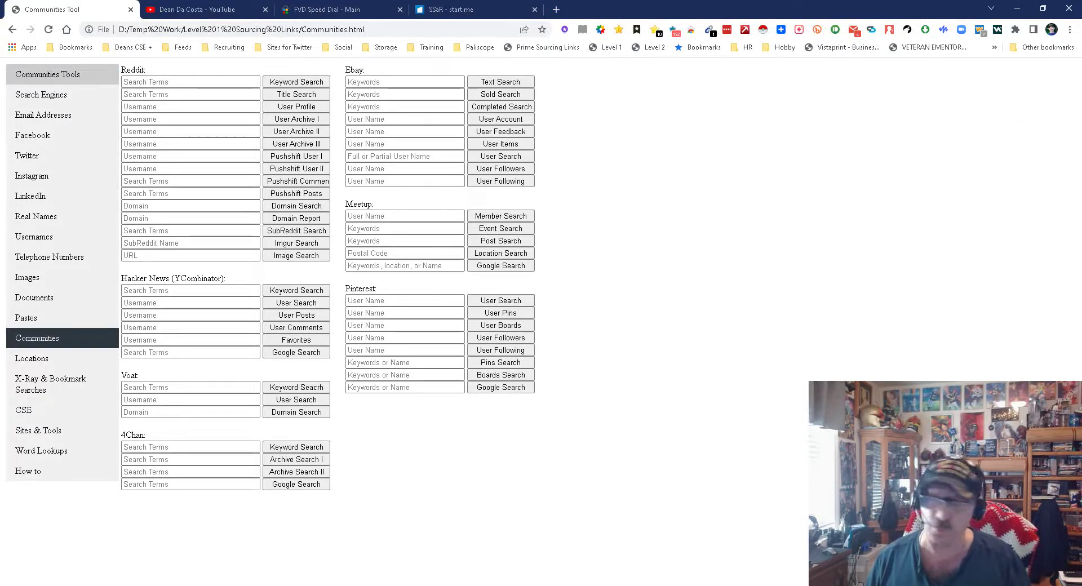
pyautogui.click(32, 358)
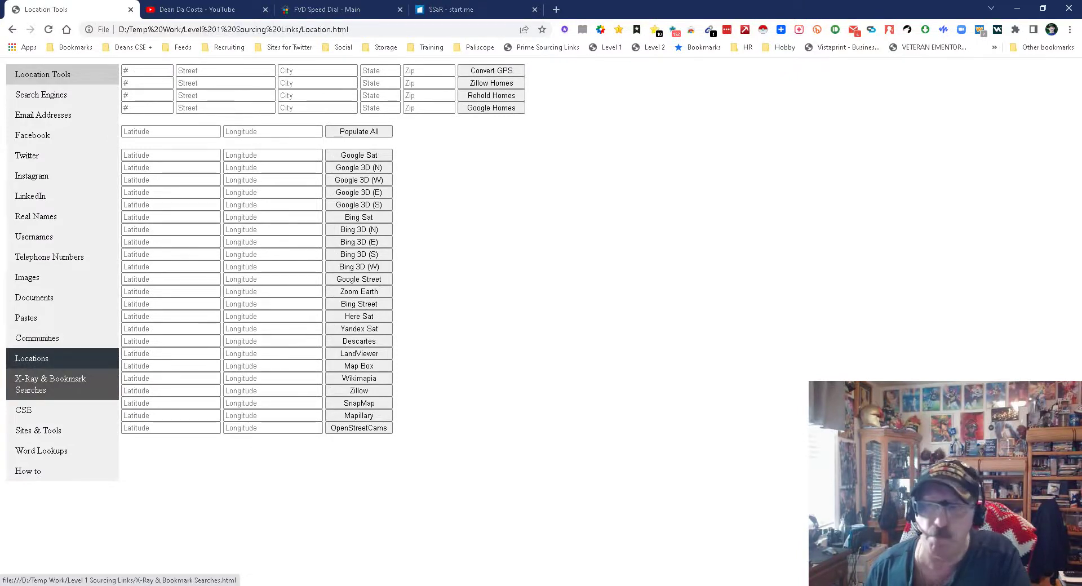
pyautogui.click(51, 383)
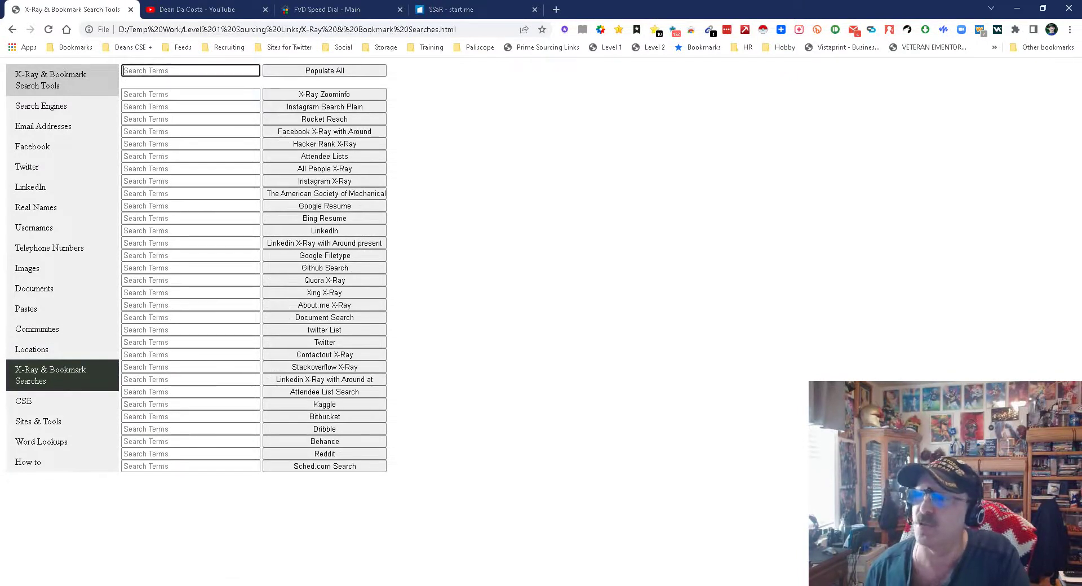
# - Fill every X-Ray field with java developer from the saved suggestions and run the Facebook Around search
pyautogui.click(190, 71)
pyautogui.press('Down')
pyautogui.press('Down')
pyautogui.press('Down')
pyautogui.press('Down')
pyautogui.press('Down')
pyautogui.press('Down')
pyautogui.press('Up')
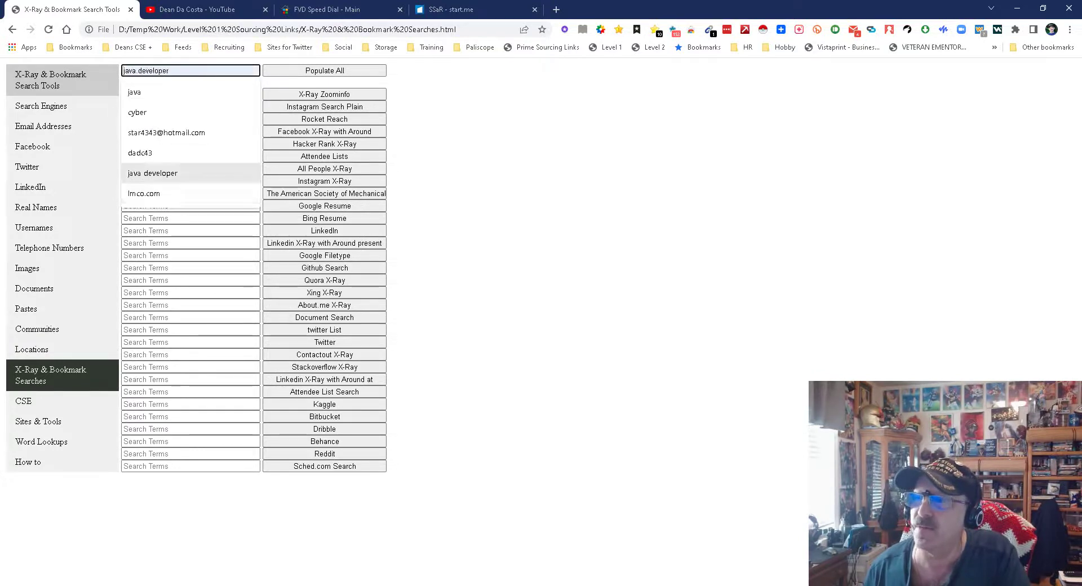
pyautogui.press('Return')
pyautogui.press('Tab')
pyautogui.press('Return')
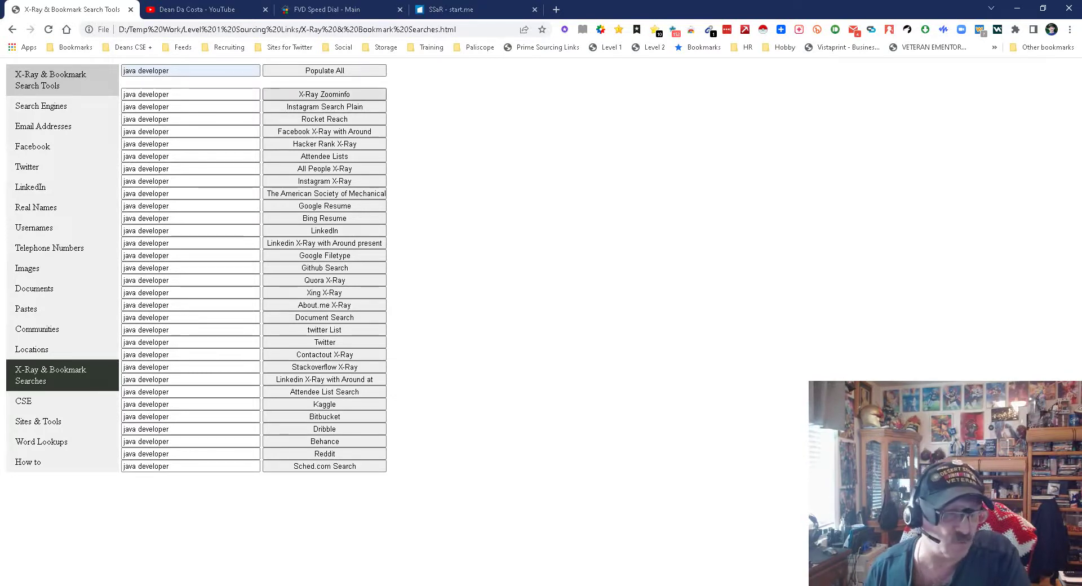
pyautogui.click(325, 131)
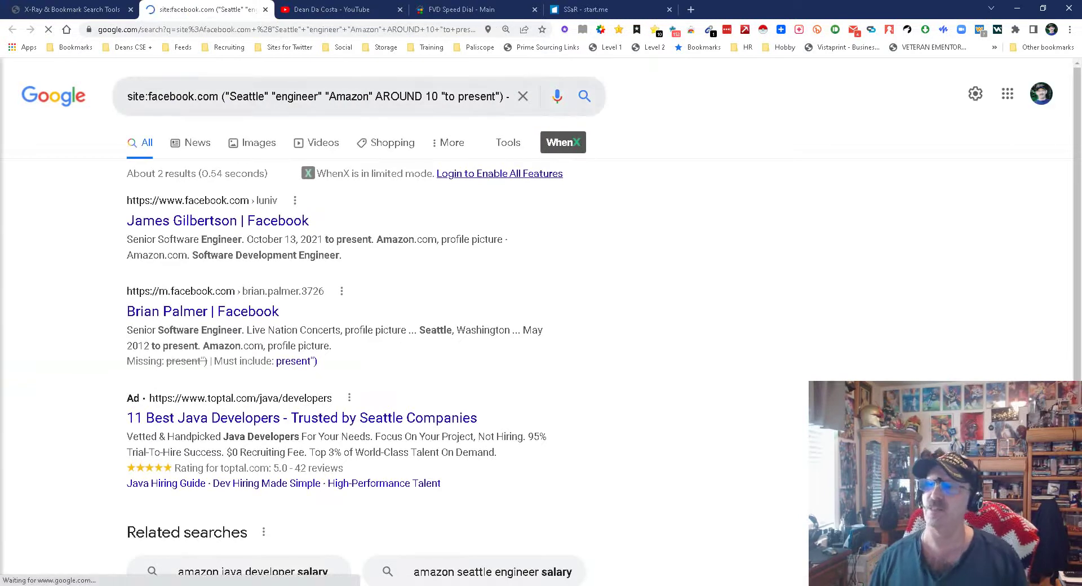
# - Cut the appended java developer words back out of the Google Facebook query
pyautogui.click(509, 96)
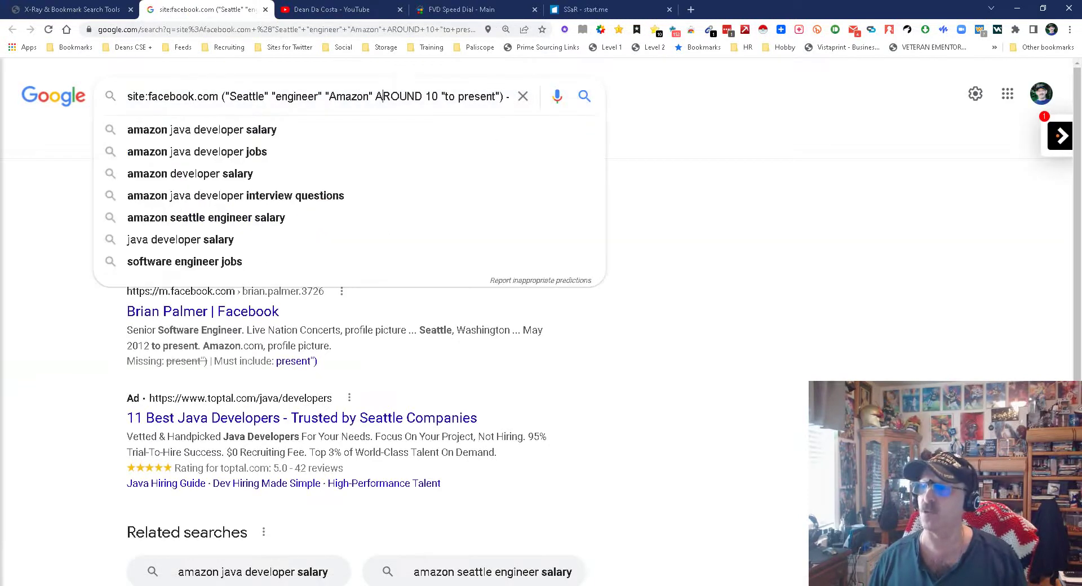
pyautogui.write('java developer')
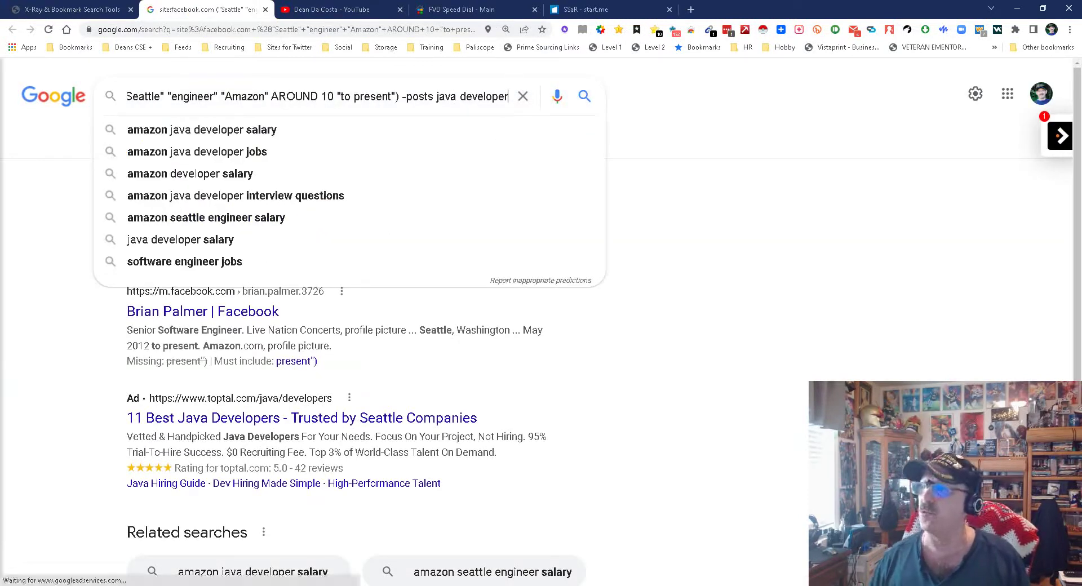
pyautogui.press('Home')
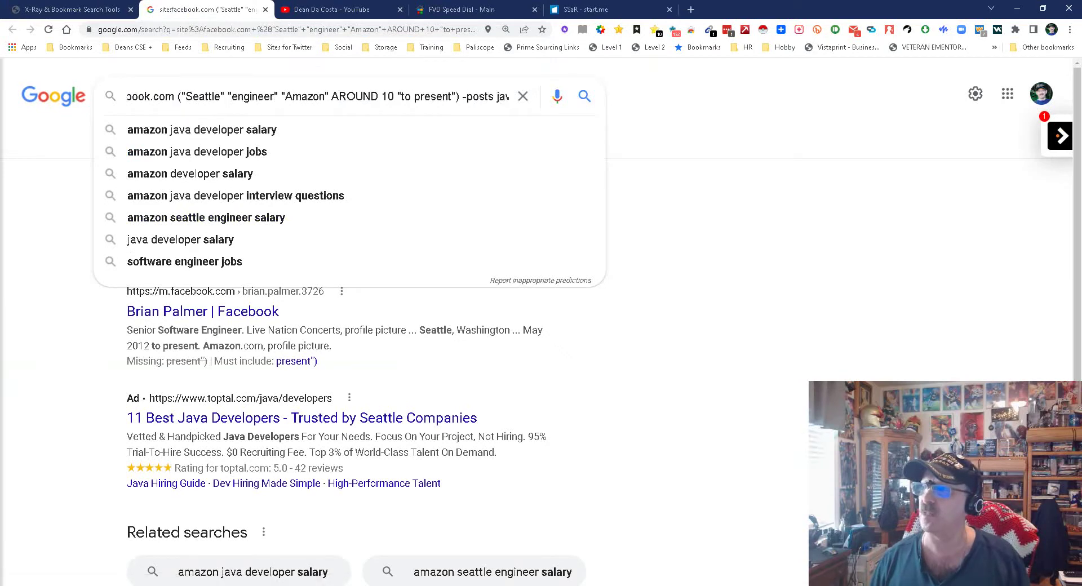
pyautogui.hotkey('shift', 'End')
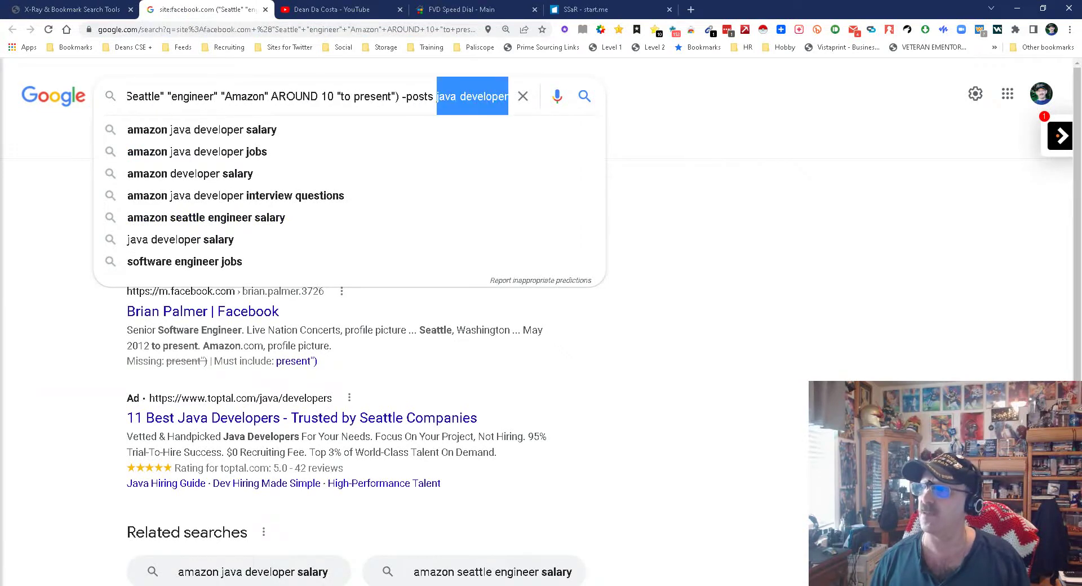
pyautogui.rightClick(459, 97)
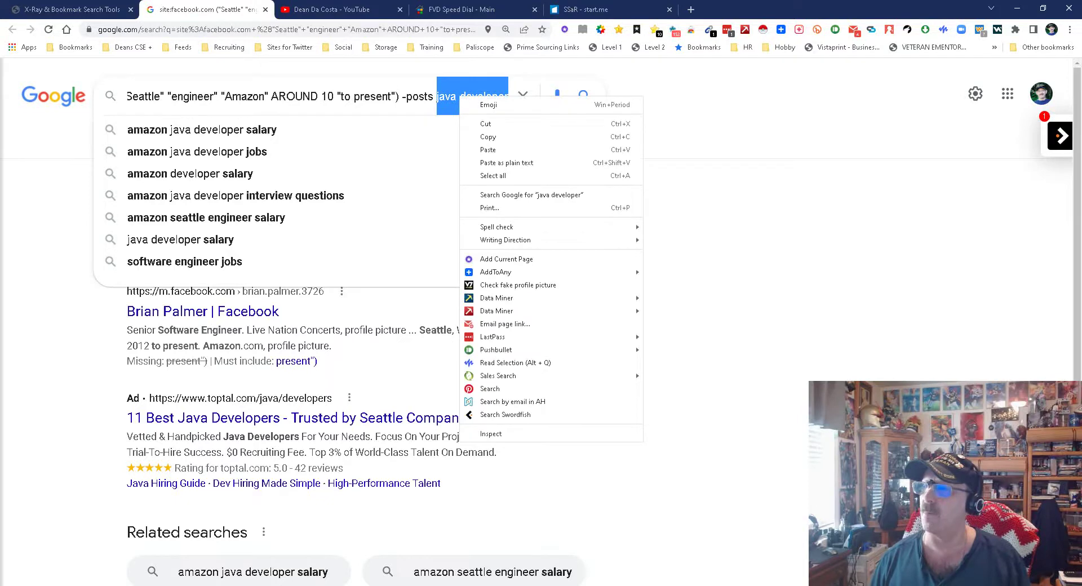
pyautogui.click(487, 124)
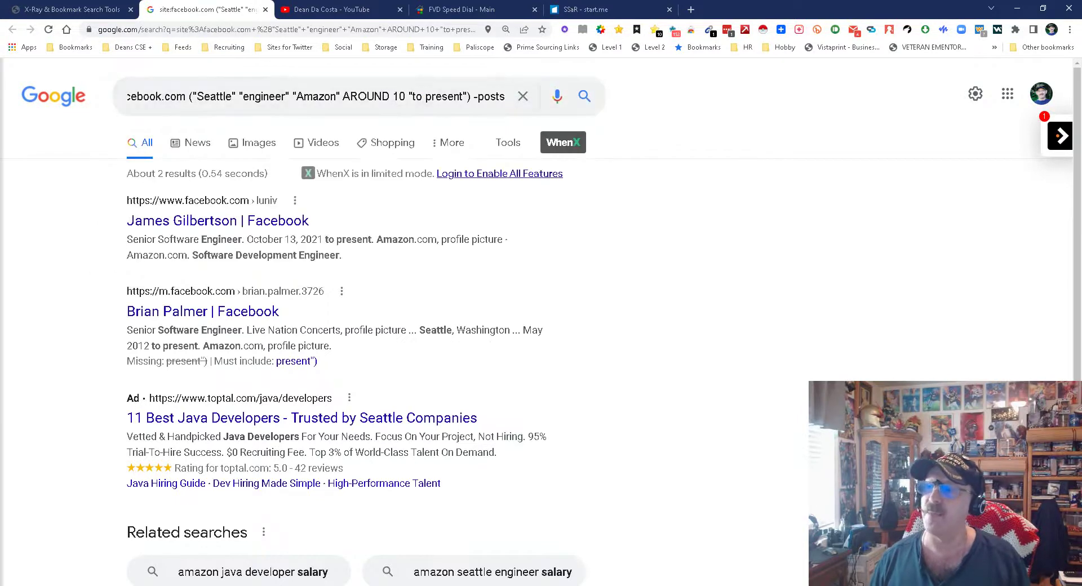
# - Replace the Seattle, engineer and Amazon terms with java developer, search (~4,510 results), and close the tab
pyautogui.click(196, 96)
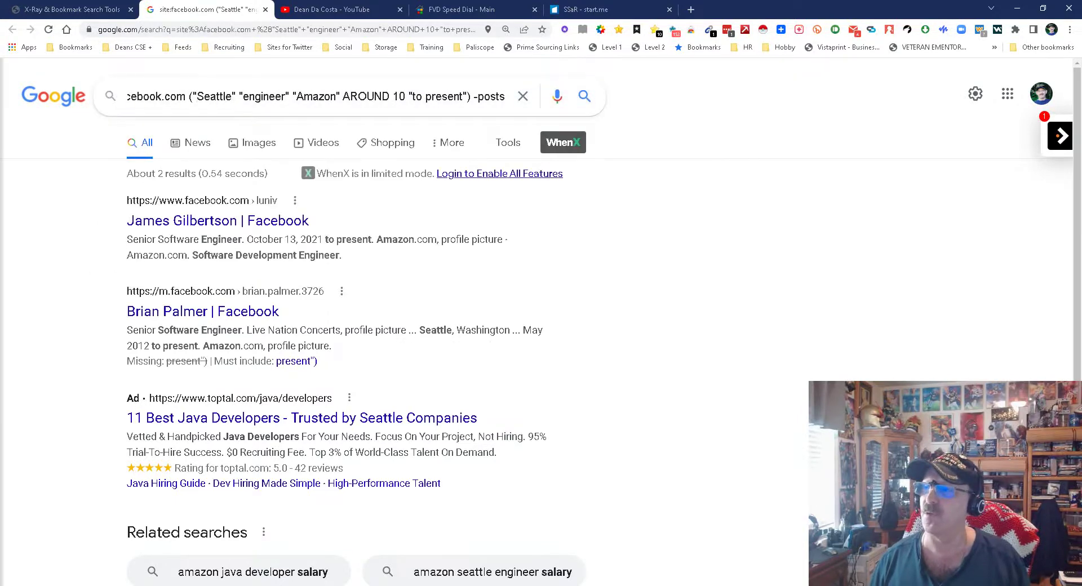
pyautogui.moveTo(196, 96); pyautogui.dragTo(339, 96)
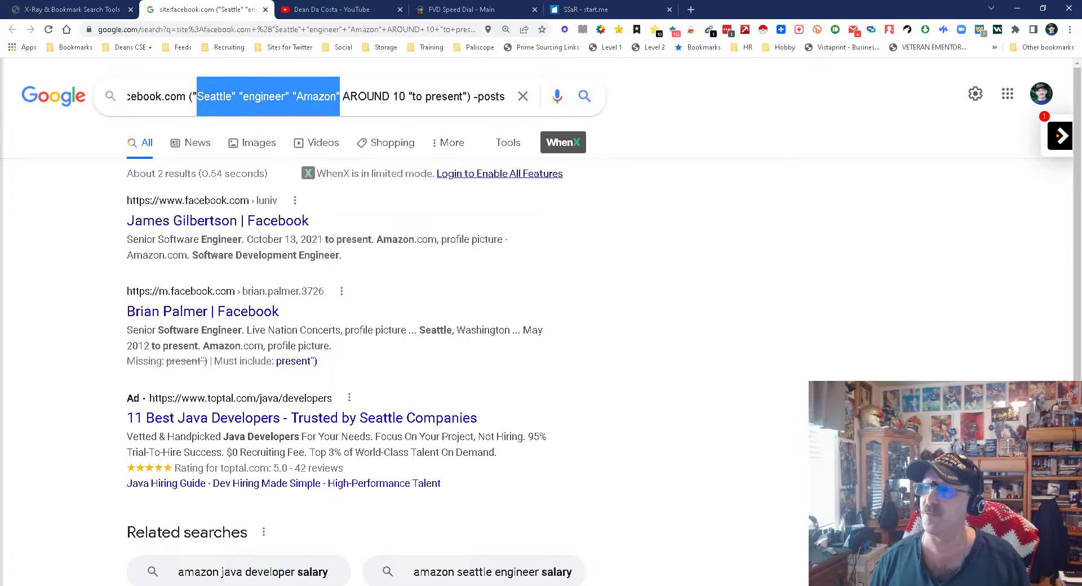
pyautogui.moveTo(340, 96); pyautogui.dragTo(336, 96)
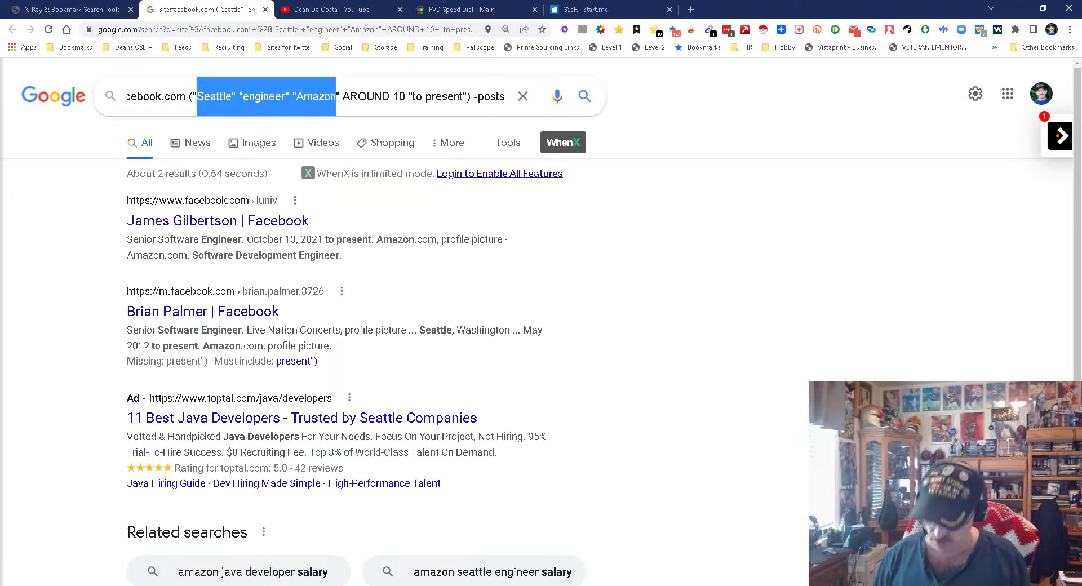
pyautogui.write('java developer')
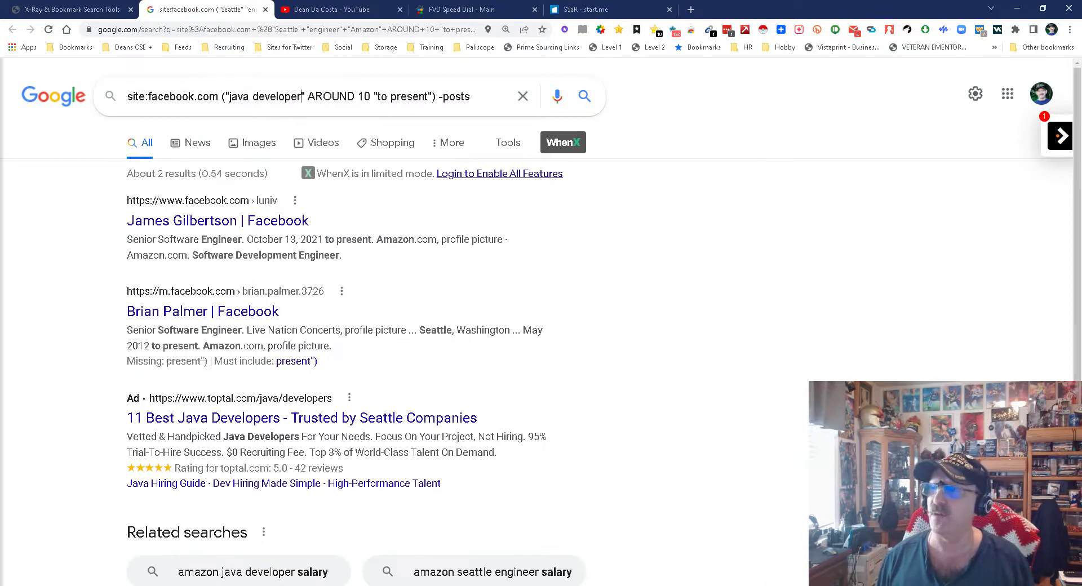
pyautogui.press('Return')
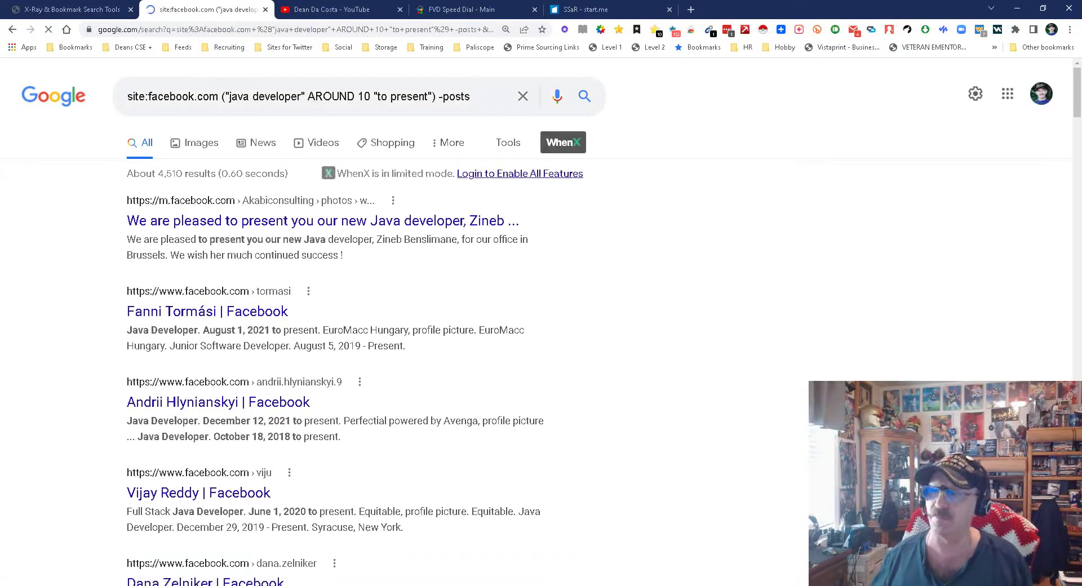
pyautogui.scroll(-10, 338, 338)
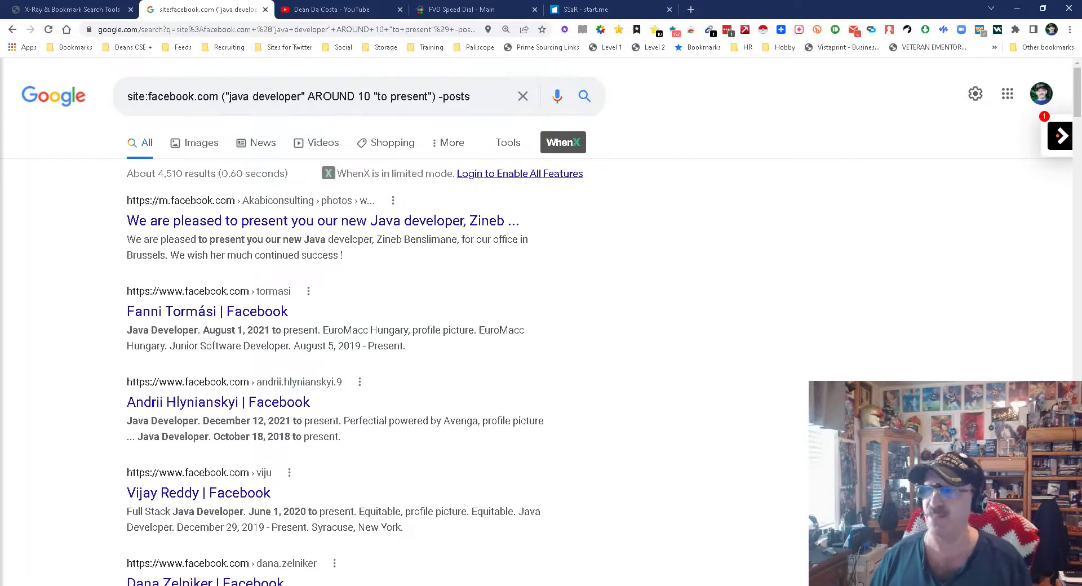
pyautogui.hotkey('ctrl', 'w')
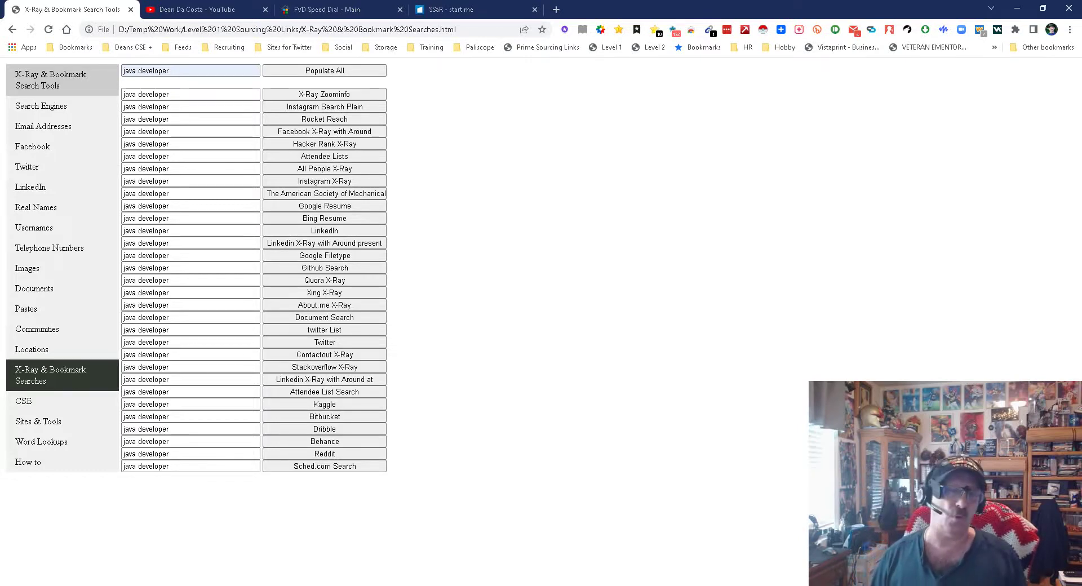
# - Fill the CSE page search box with java from the earlier terms
pyautogui.click(34, 401)
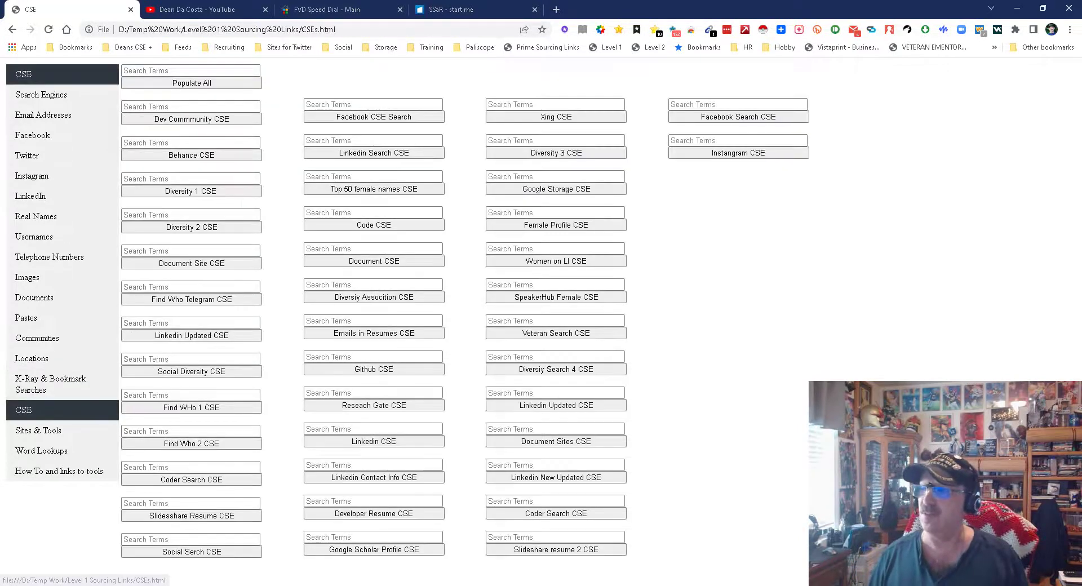
pyautogui.click(190, 70)
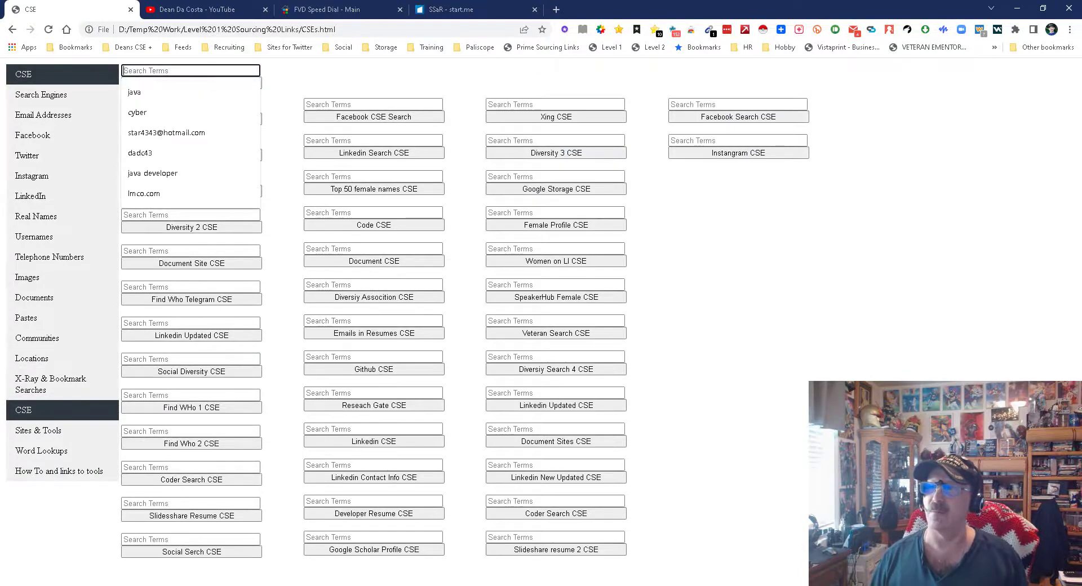
pyautogui.press('Down')
pyautogui.press('Return')
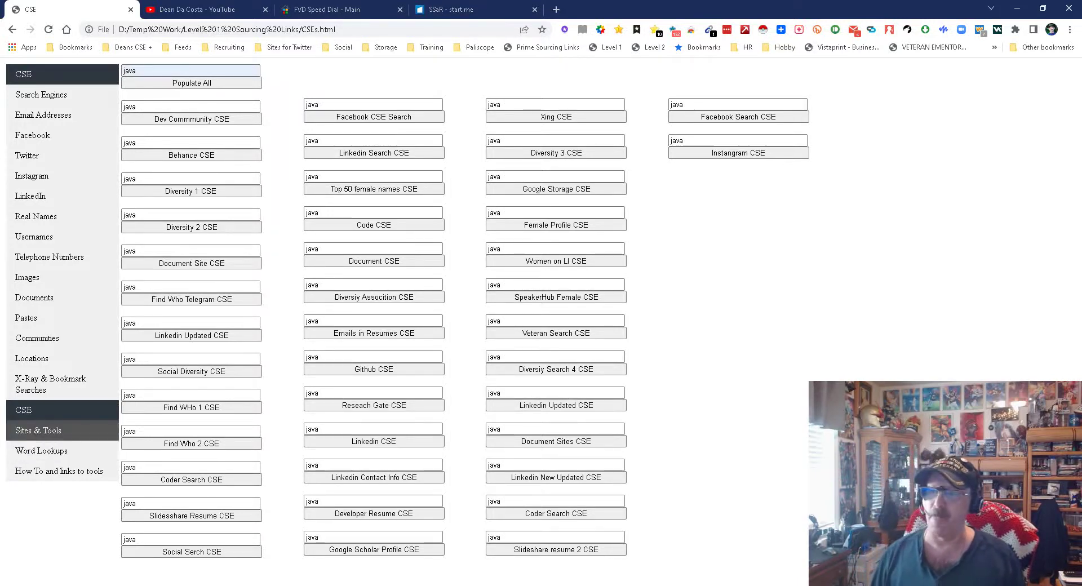
# - Put java in all four Word Lookups fields and look it up on Tech Terms
pyautogui.click(38, 430)
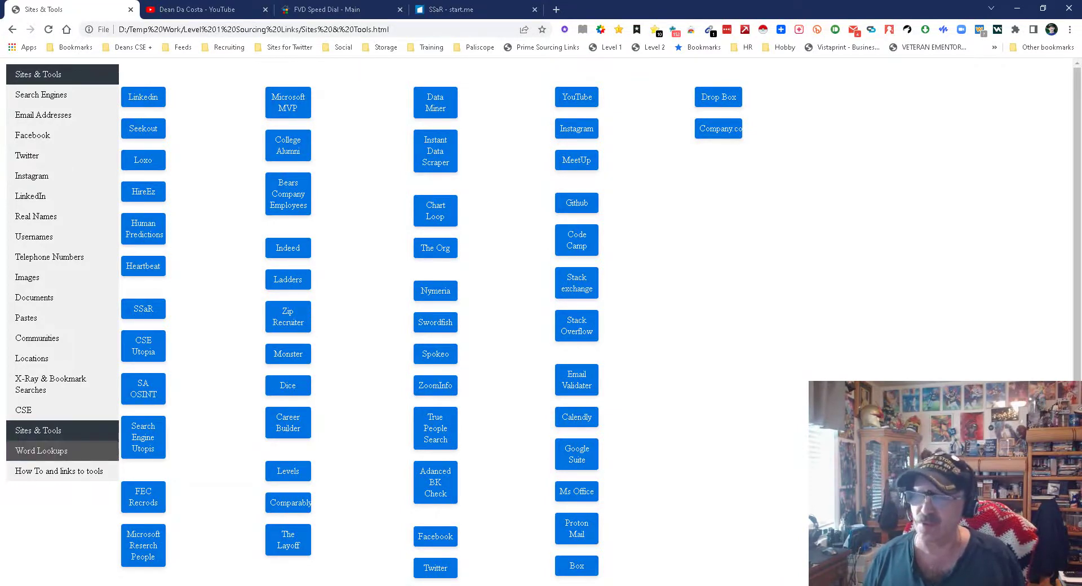
pyautogui.click(41, 451)
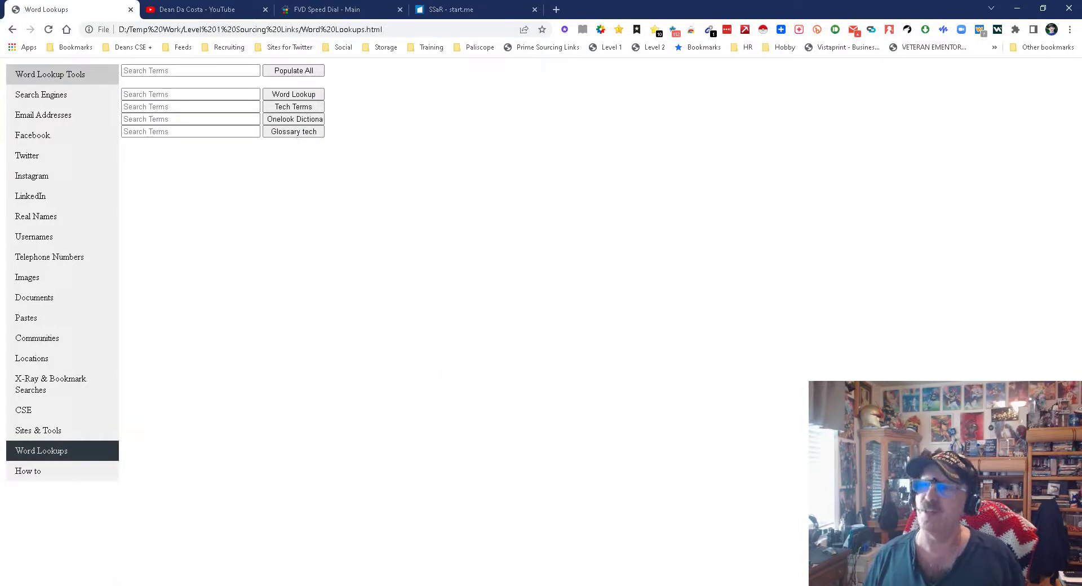
pyautogui.click(191, 70)
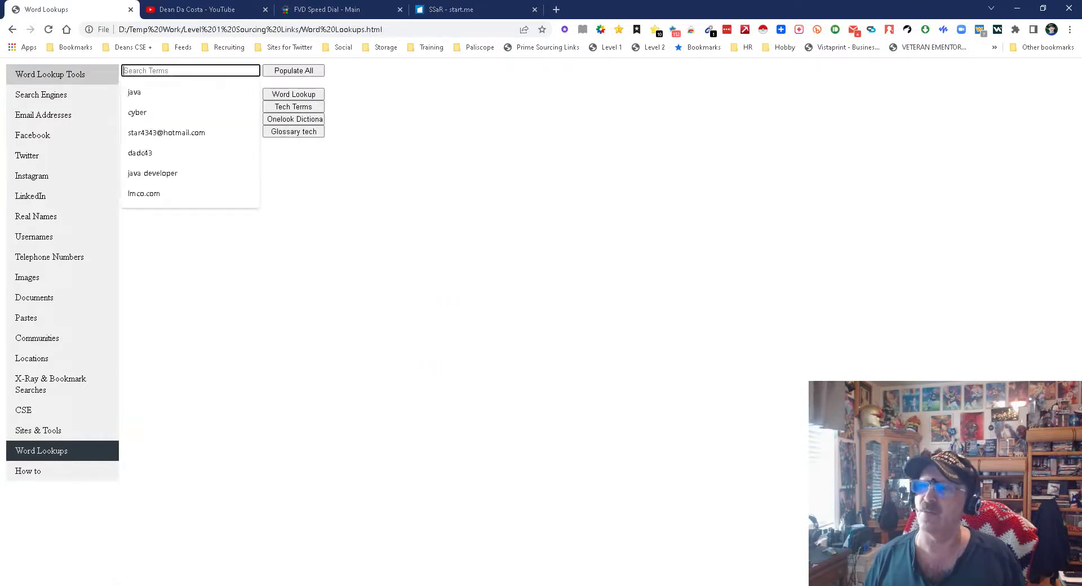
pyautogui.press('Down')
pyautogui.press('Return')
pyautogui.click(294, 71)
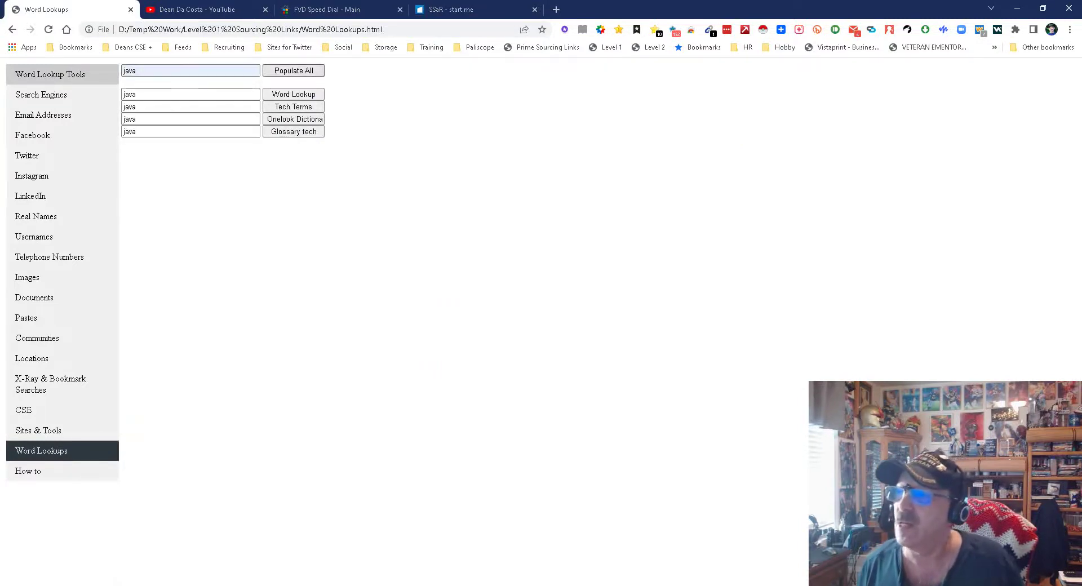
pyautogui.click(293, 107)
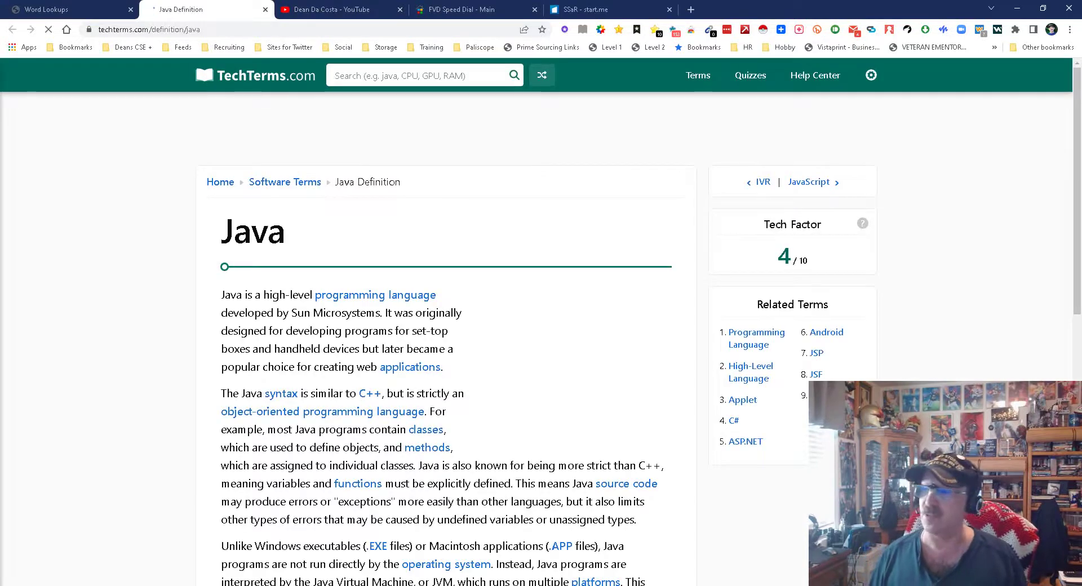
# - Scroll up and down through the TechTerms.com Java definition, then close its tab
pyautogui.scroll(-5, 202, 58)
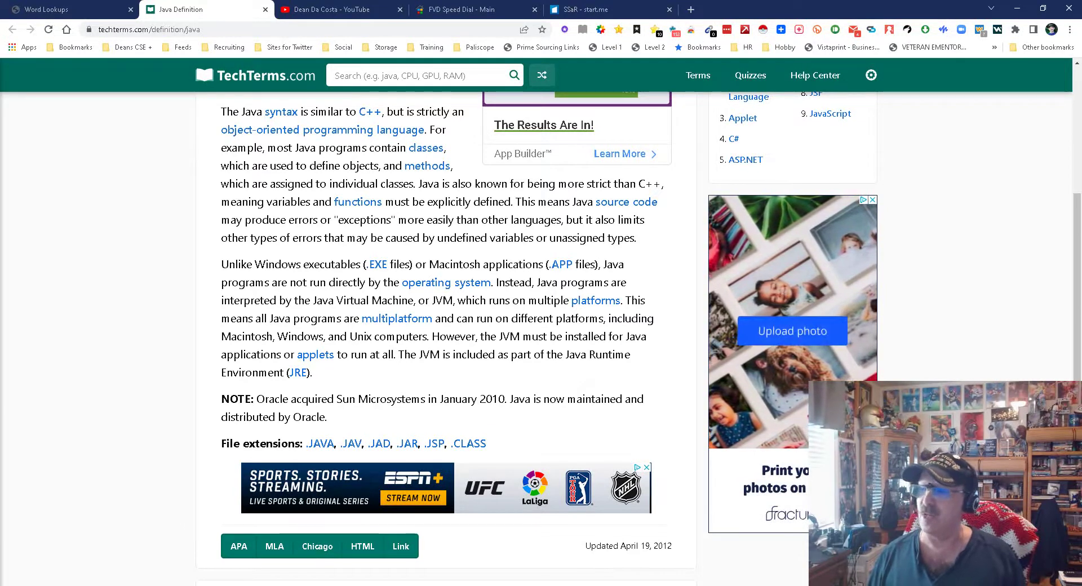
pyautogui.scroll(3, 202, 59)
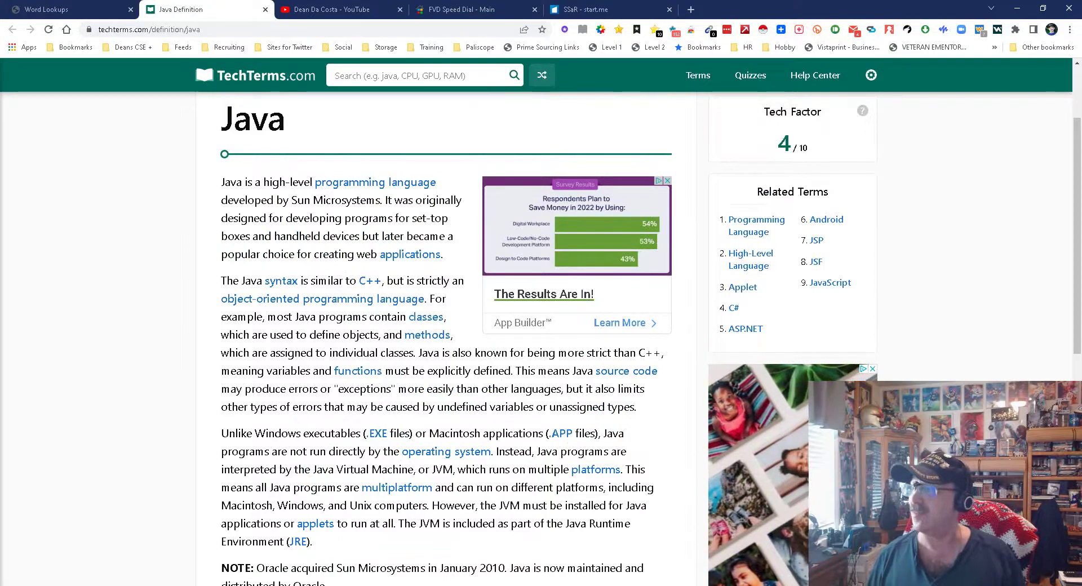
pyautogui.scroll(2, 202, 58)
pyautogui.scroll(-6, 202, 58)
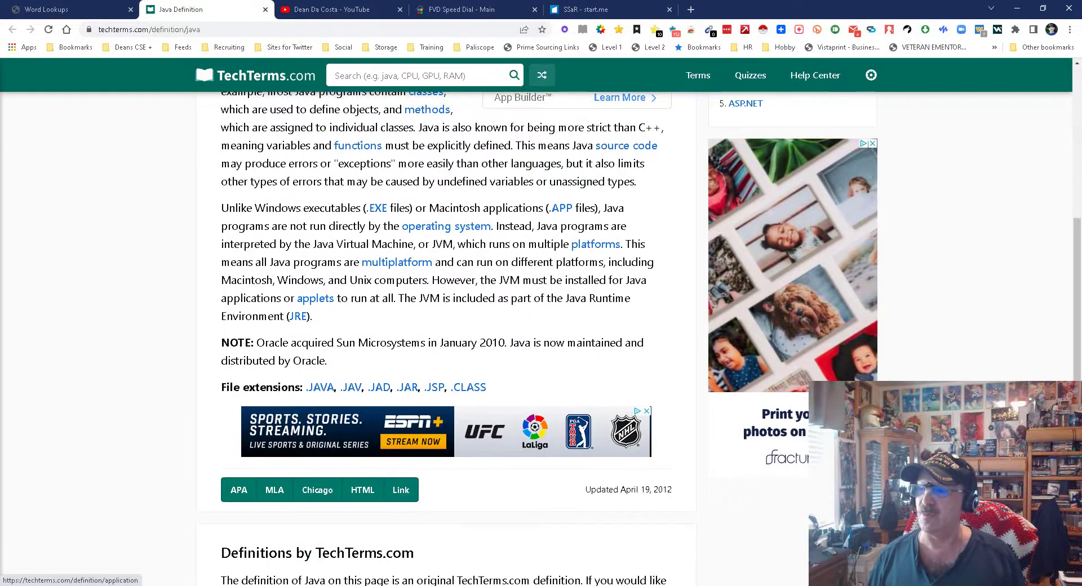
pyautogui.scroll(6, 201, 58)
pyautogui.scroll(-7, 202, 58)
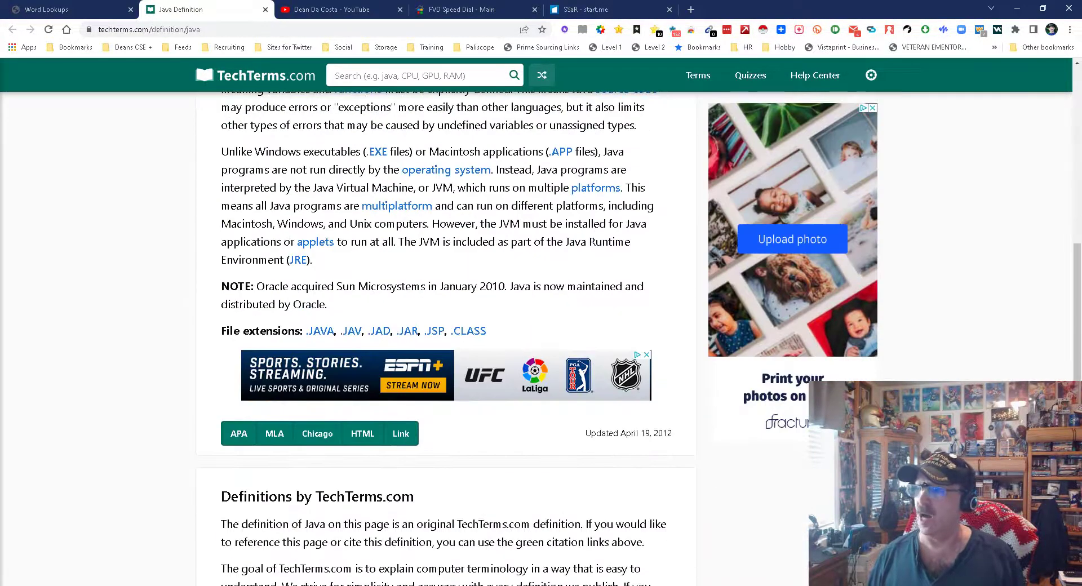
pyautogui.scroll(7, 202, 58)
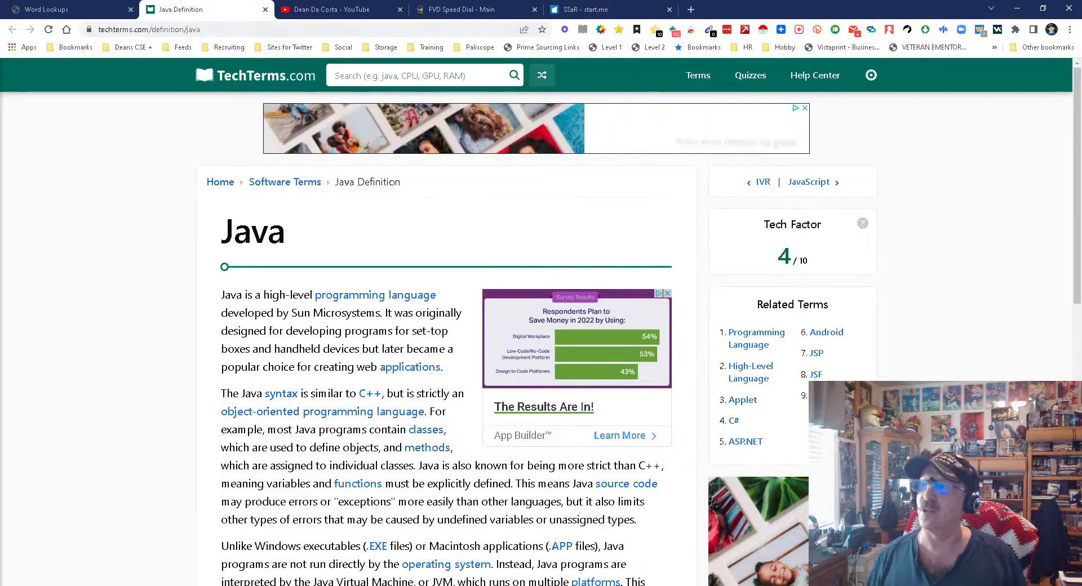
pyautogui.click(265, 10)
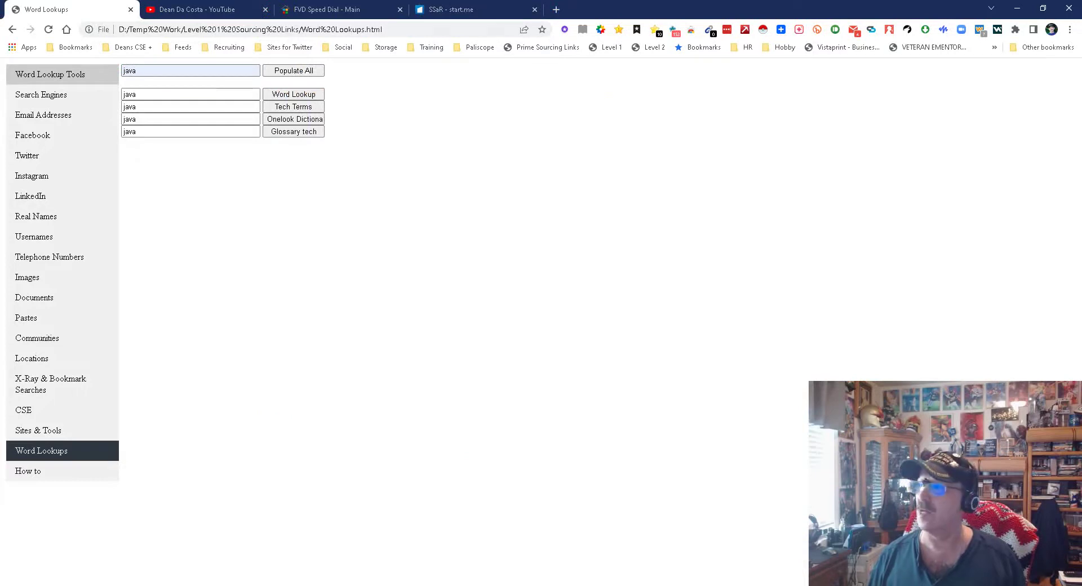
# - View the SSaR start.me links, then load the Level 1 bookmark in a new tab
pyautogui.click(450, 10)
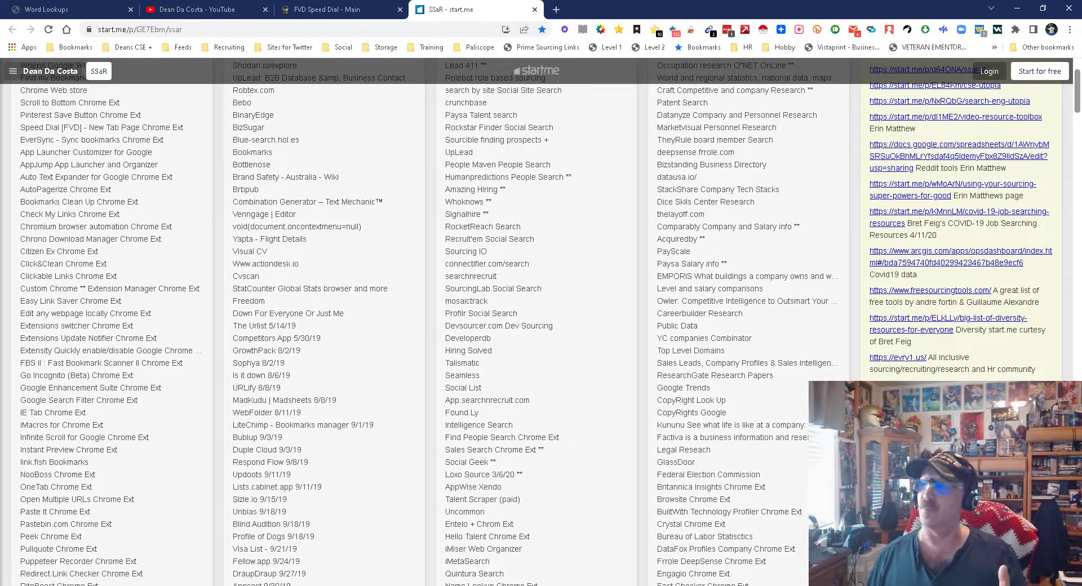
pyautogui.click(556, 9)
pyautogui.click(605, 47)
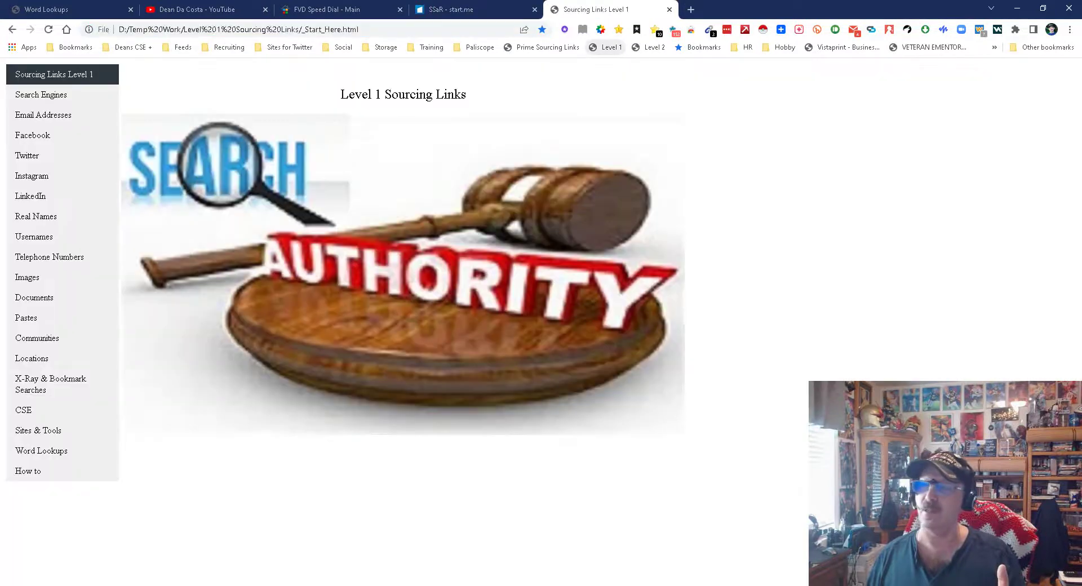